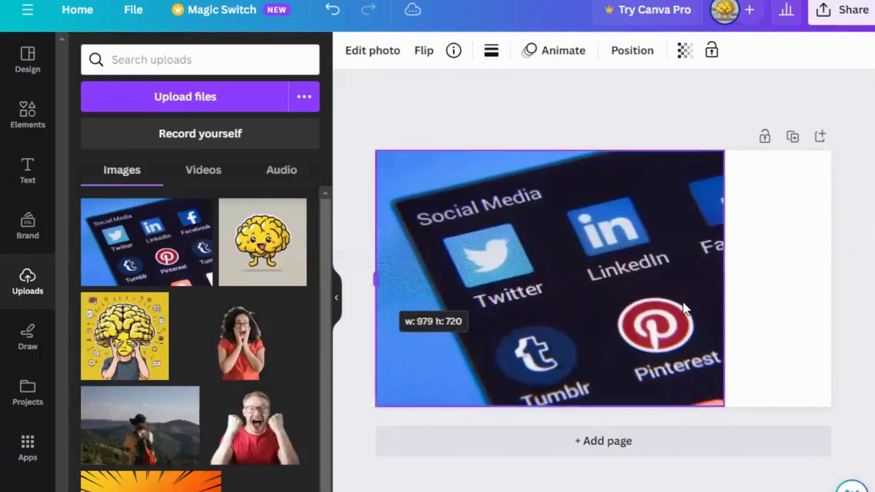
- Stretch the social media photo to fill the whole page and blur it at an intensity of 36
left_click_drag(724, 279, 831, 279)
left_click(359, 51)
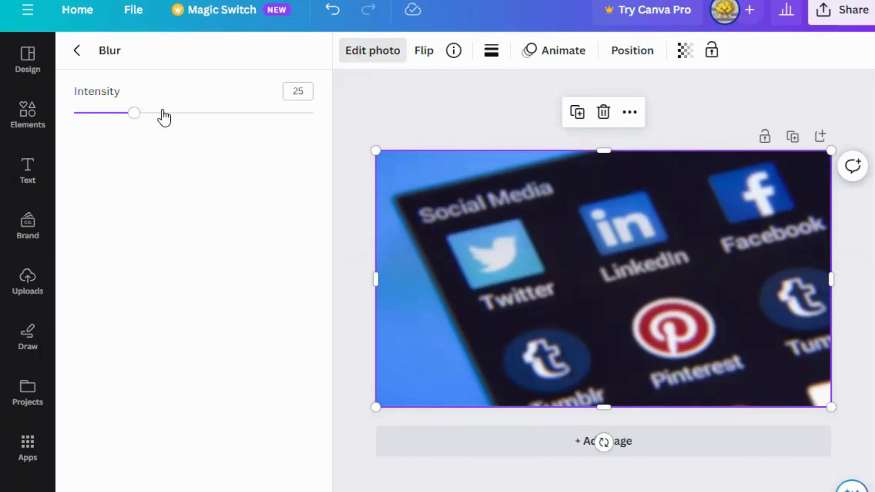
left_click_drag(164, 113, 157, 116)
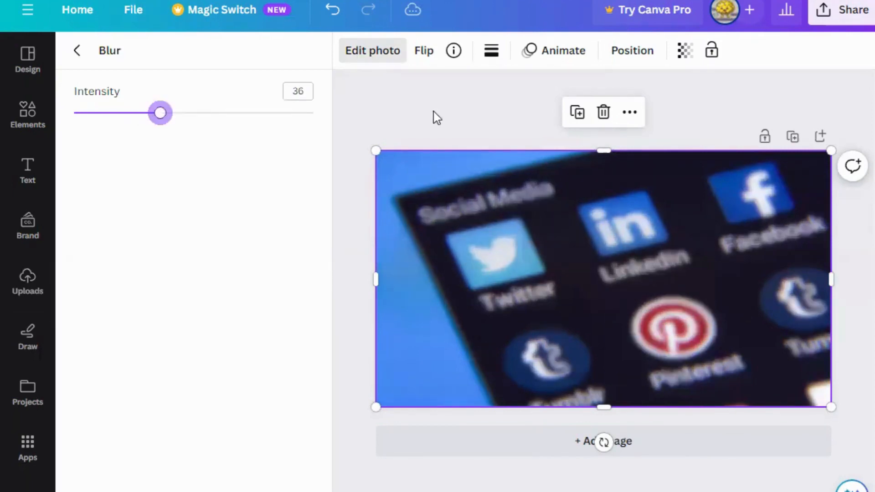
left_click(423, 139)
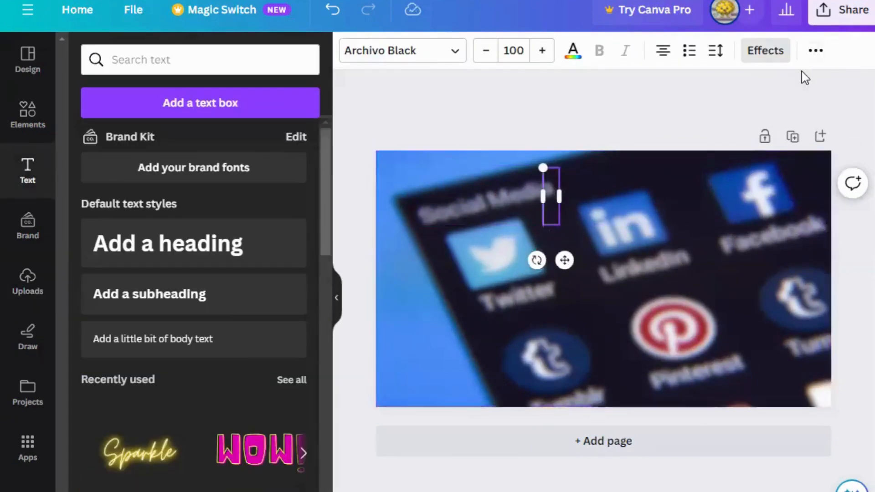
- Add a heading to the page that reads "Pinterest"
left_click(766, 51)
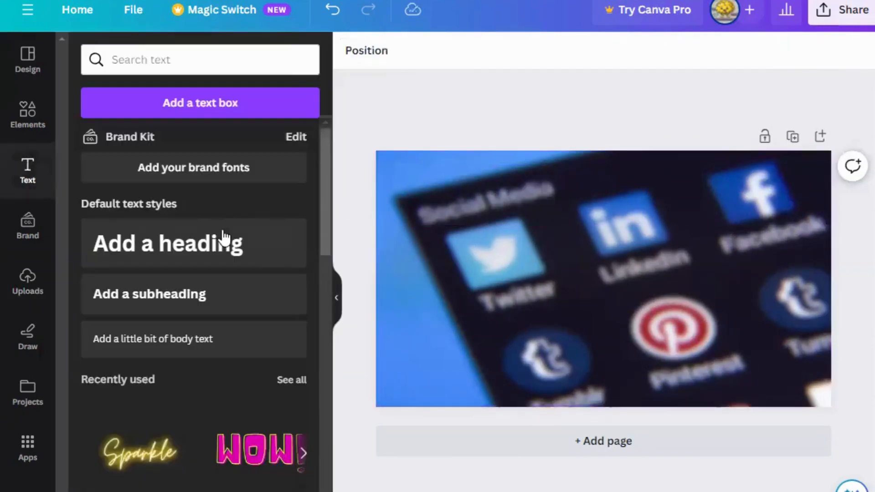
left_click(223, 239)
type("P")
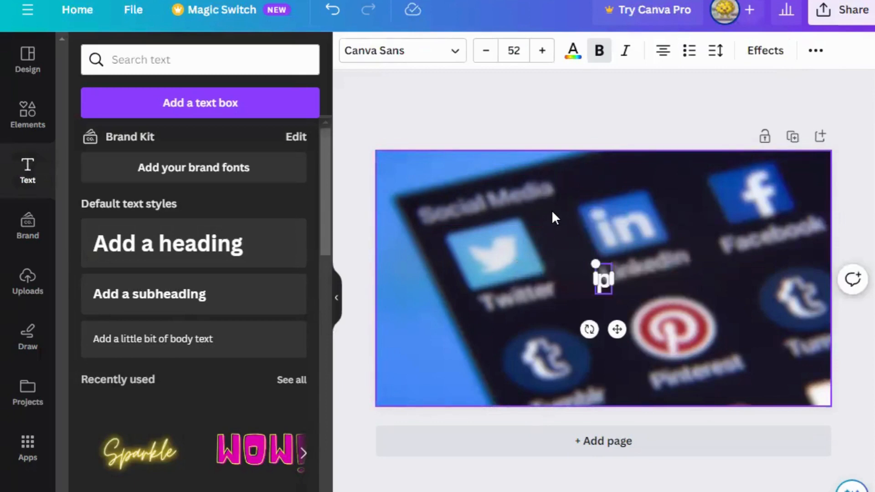
key("BackSpace")
type("Pin")
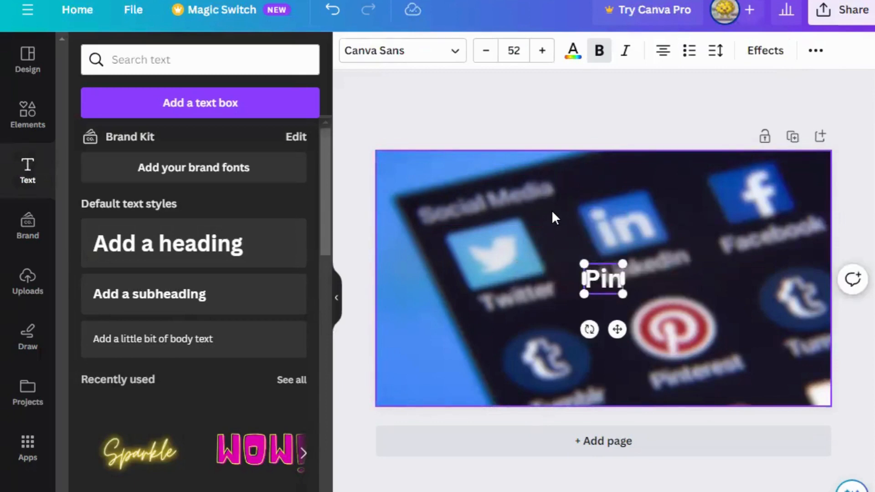
type("terest")
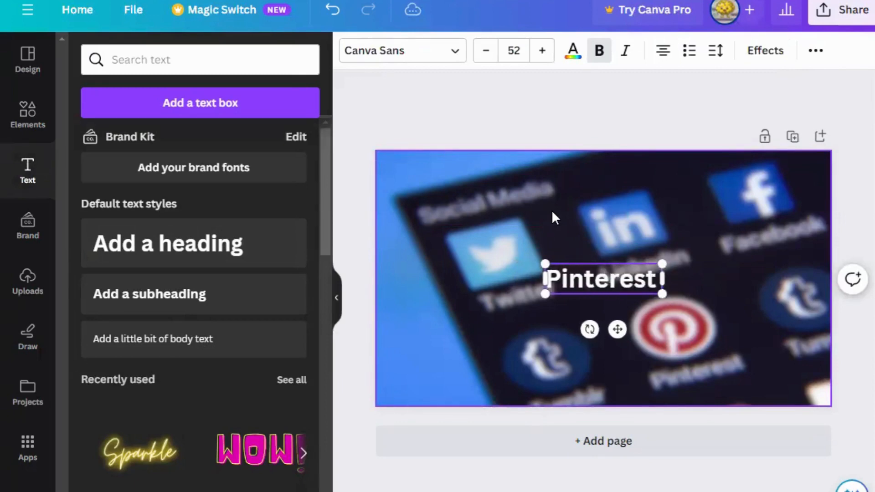
- Enlarge the "Pinterest" heading to font size 122 and place it in the upper left area of the photo
left_click_drag(541, 263, 418, 181)
left_click_drag(560, 279, 542, 201)
left_click_drag(677, 239, 610, 203)
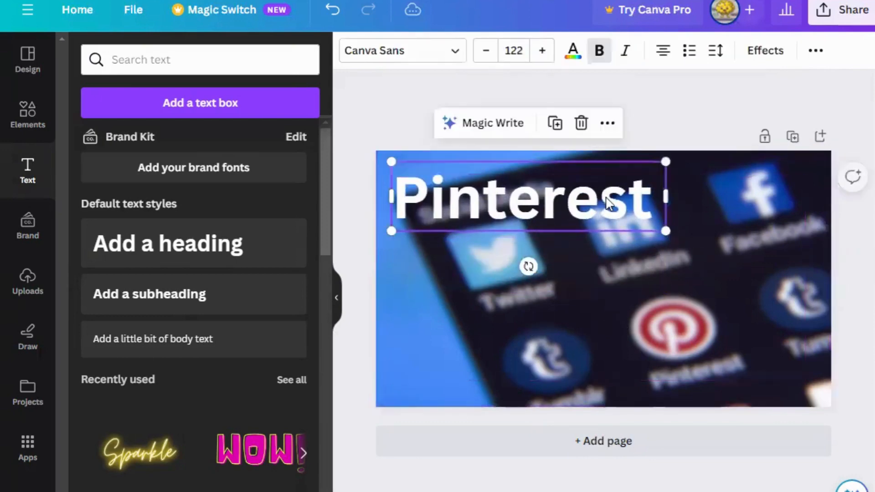
- Try the Hollow effect on the "Pinterest" heading and settle on the Outline effect
left_click(750, 58)
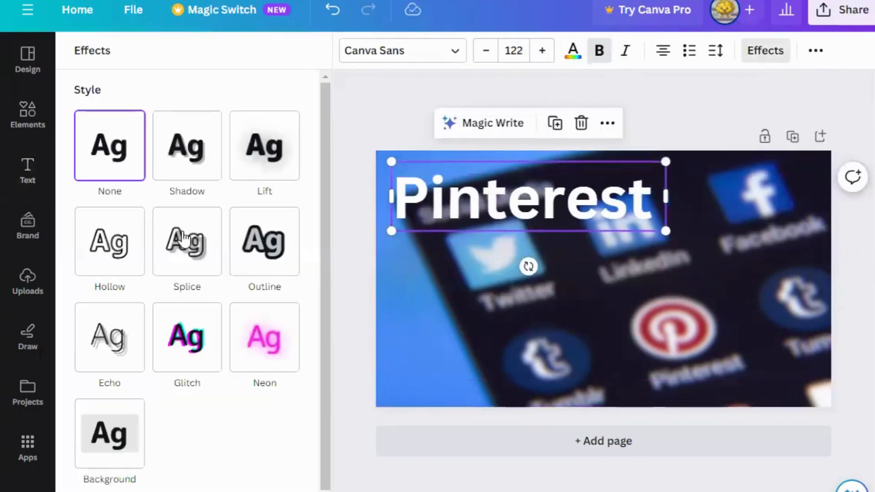
left_click(109, 242)
left_click(607, 124)
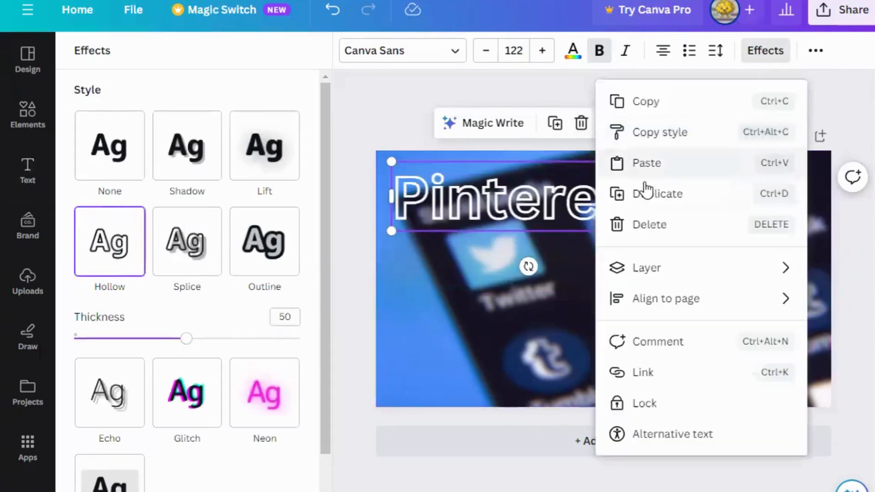
key("Escape")
left_click(264, 240)
left_click(609, 214)
left_click_drag(609, 214, 590, 203)
left_click(626, 314)
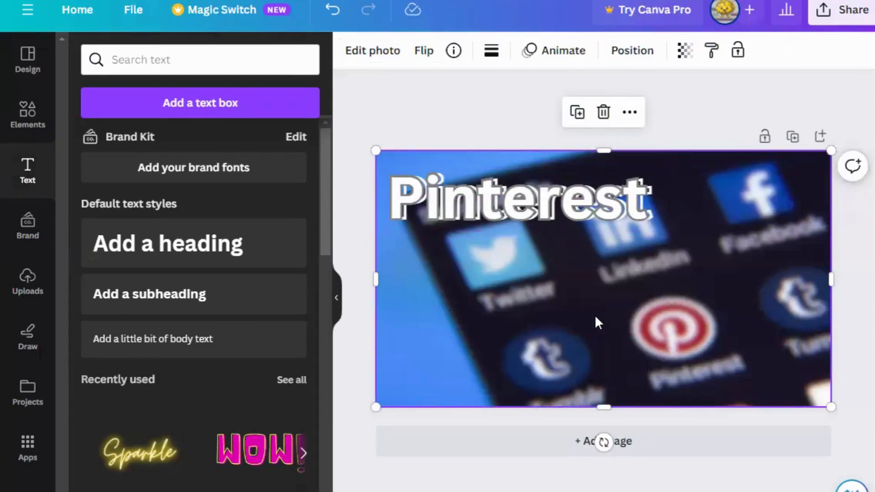
- Find "cell phone with hand" graphics, place the hand holding a blank-screen phone below the heading and enlarge it
left_click(28, 295)
left_click(212, 104)
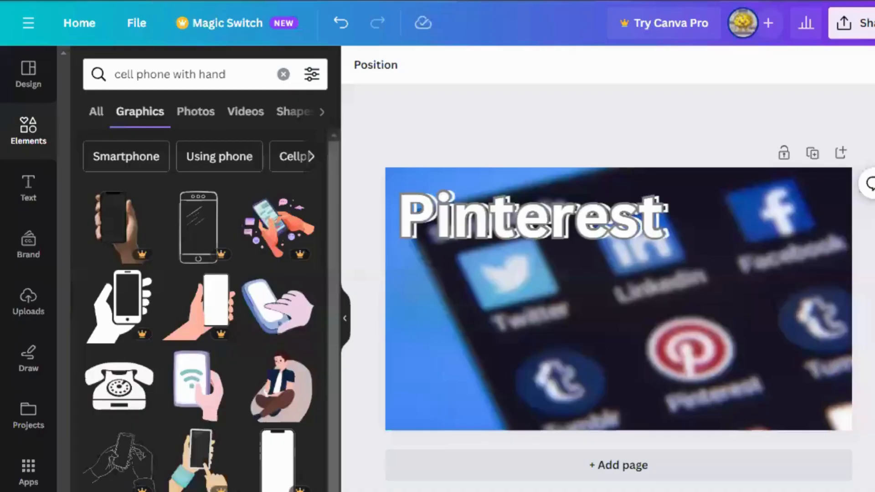
scroll(199, 310, "down", 10)
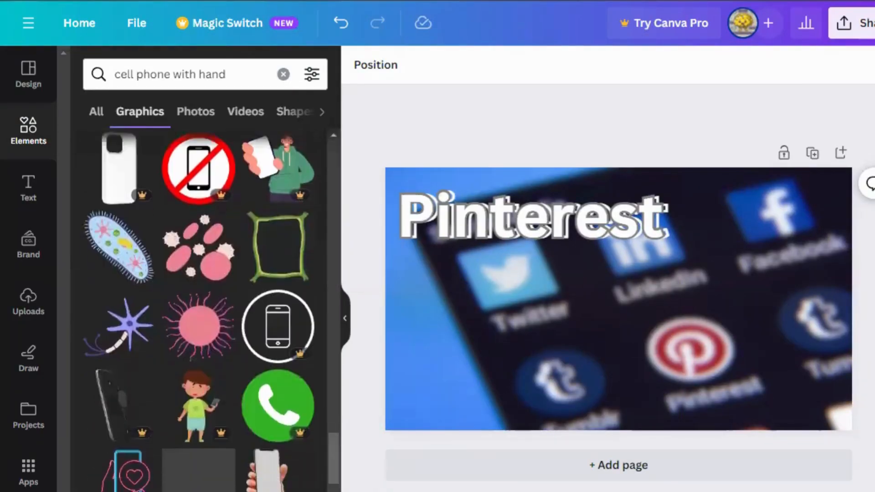
left_click_drag(266, 470, 519, 372)
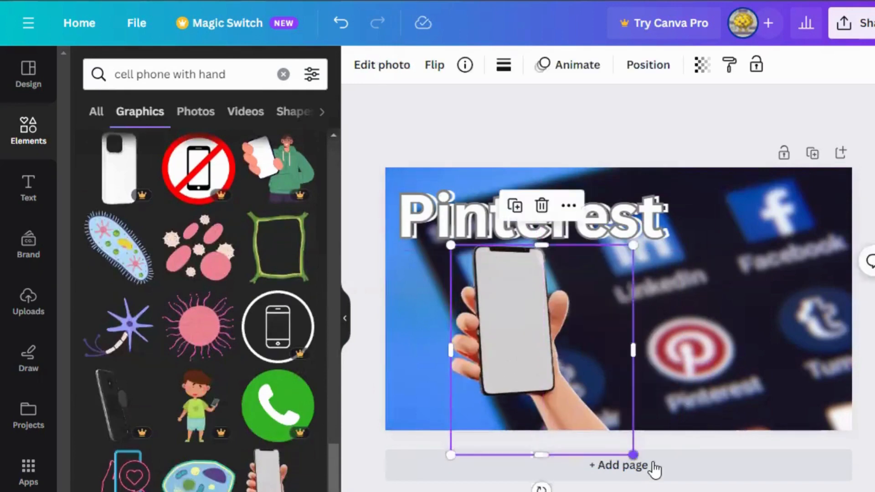
left_click_drag(655, 468, 663, 479)
left_click(738, 346)
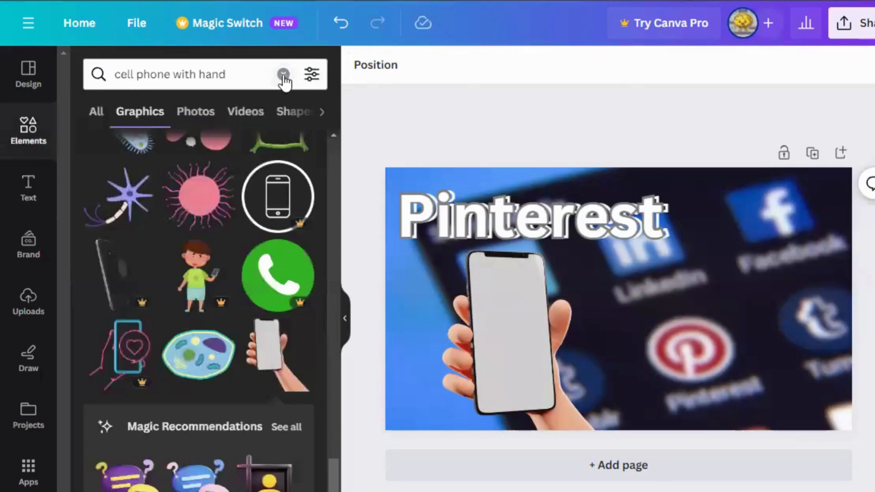
- Search the elements for "shapes" and fit a blue rounded rectangle onto the upper part of the phone screen
left_click(284, 74)
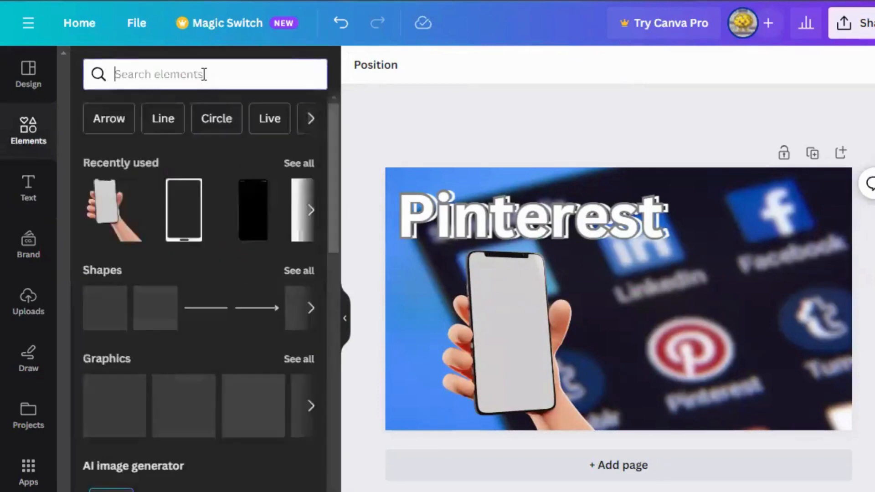
type("shapes")
key("Return")
left_click(108, 235)
left_click_drag(658, 338, 537, 293)
left_click_drag(459, 276, 542, 308)
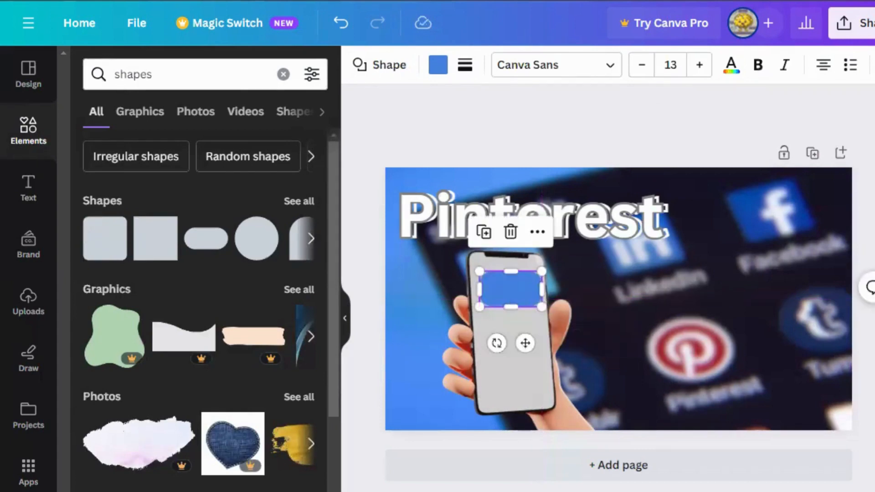
- Add a second rounded shape and flatten it into a thin blue bar for the phone screen
left_click(294, 211)
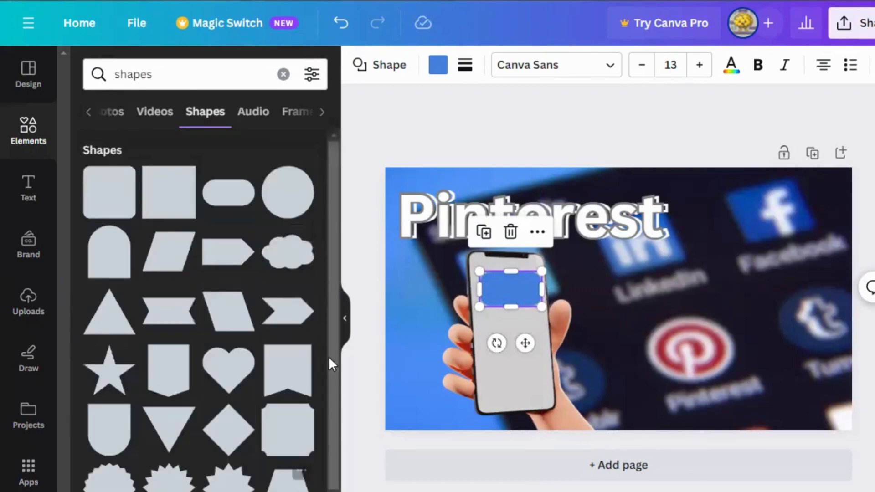
left_click_drag(331, 362, 184, 209)
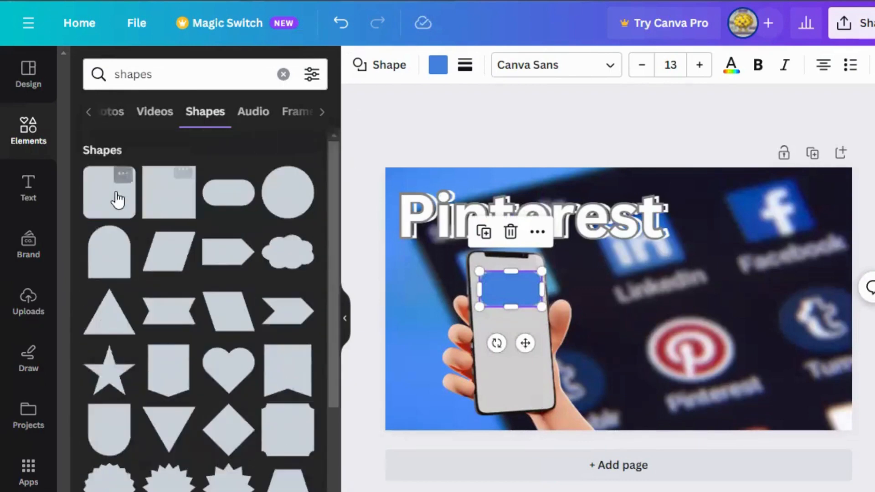
left_click(118, 199)
left_click_drag(656, 315, 511, 329)
left_click(603, 287)
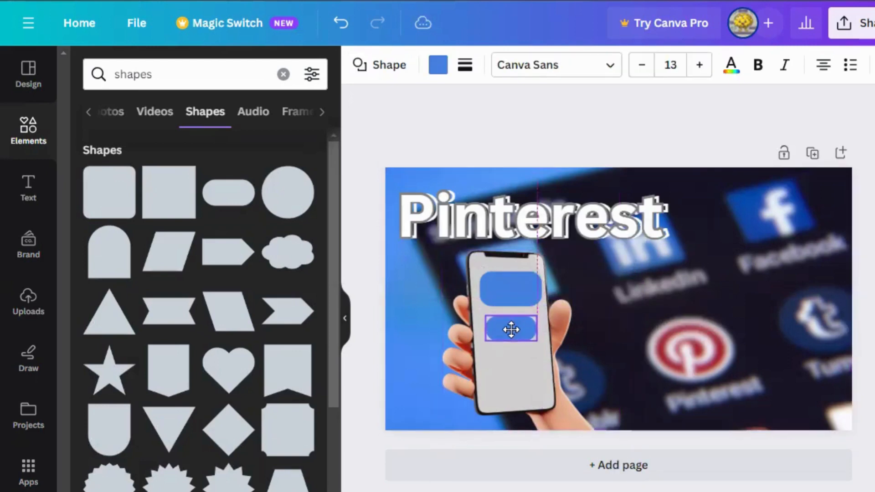
key("ctrl+z")
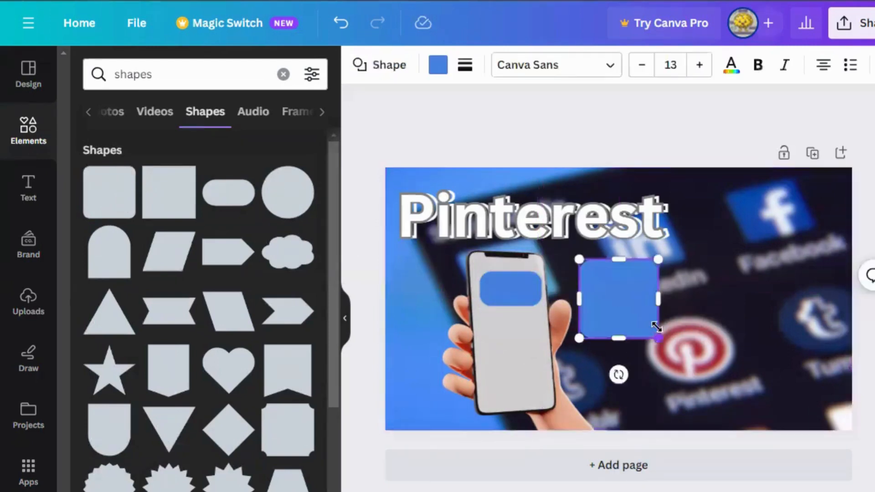
left_click_drag(656, 327, 655, 273)
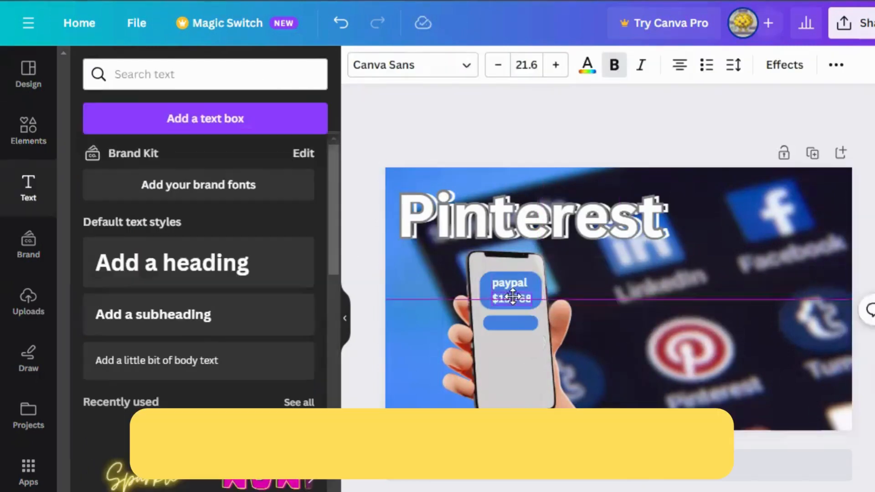
- Position the "$15,768" and "paypal" texts inside the upper blue shape on the phone screen
left_click_drag(515, 298, 511, 298)
double_click(510, 300)
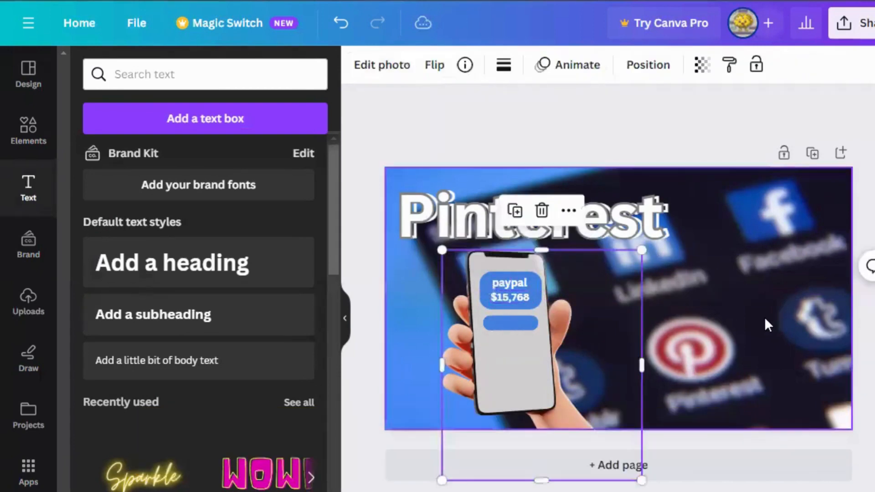
left_click(767, 324)
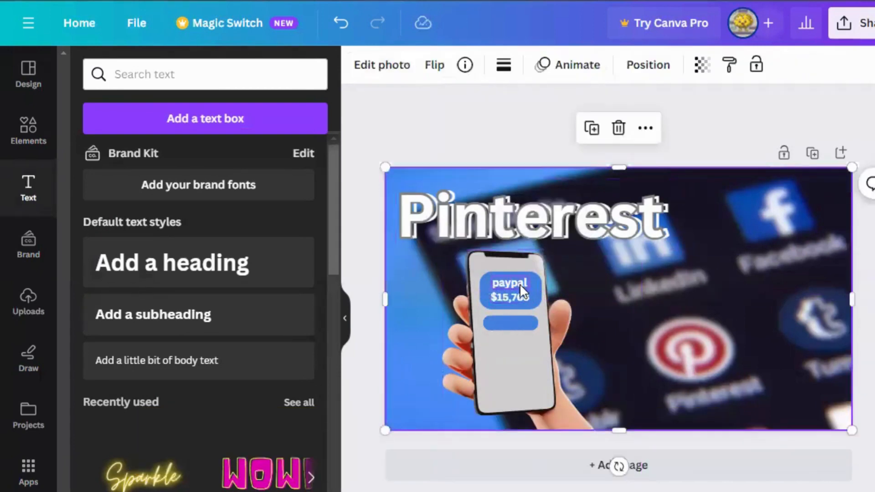
left_click(505, 284)
left_click_drag(505, 284, 517, 278)
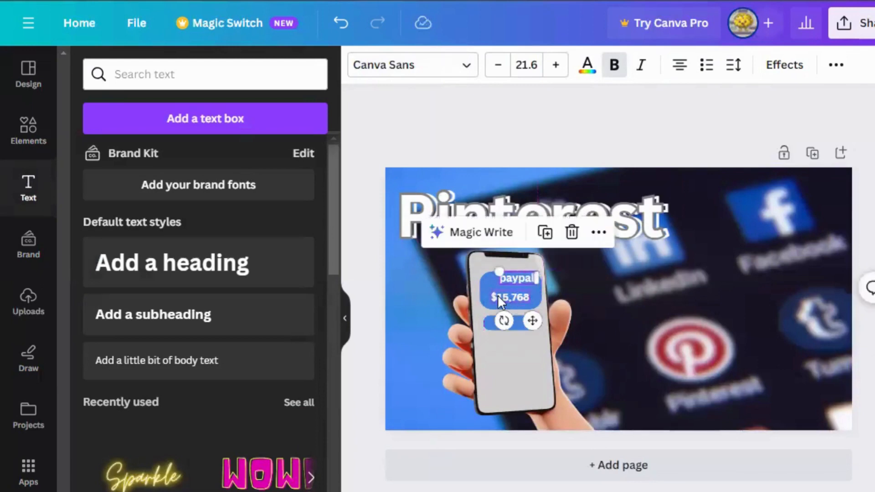
- Label the lower blue shape on the phone screen "Affiliate Marketing"
left_click(509, 324)
left_click(693, 371)
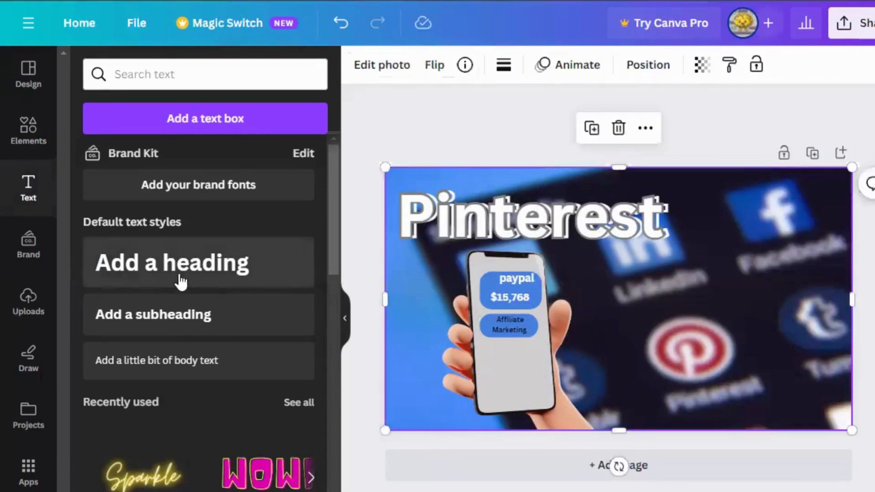
- Search the graphics for "pinterest icon" and place the round red Pinterest icon on the lower part of the phone screen
left_click(28, 132)
left_click(181, 74)
type("pint")
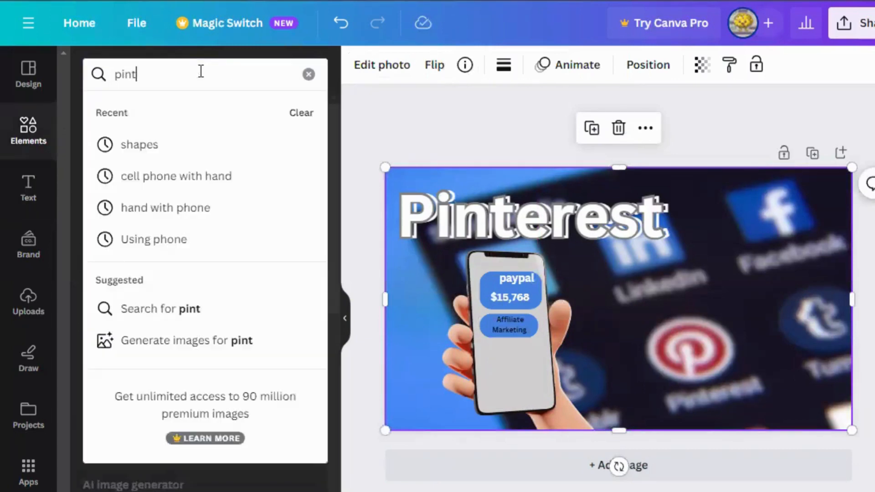
type("er")
left_click(256, 170)
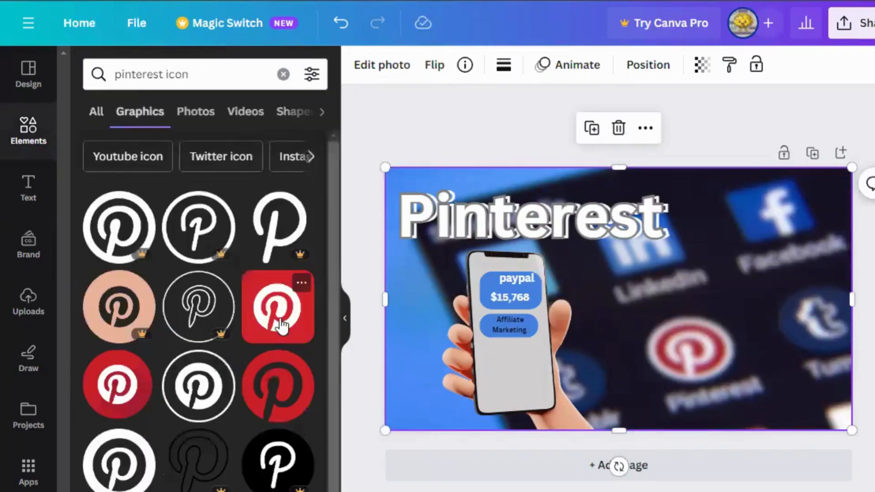
left_click(278, 319)
left_click_drag(672, 348, 515, 369)
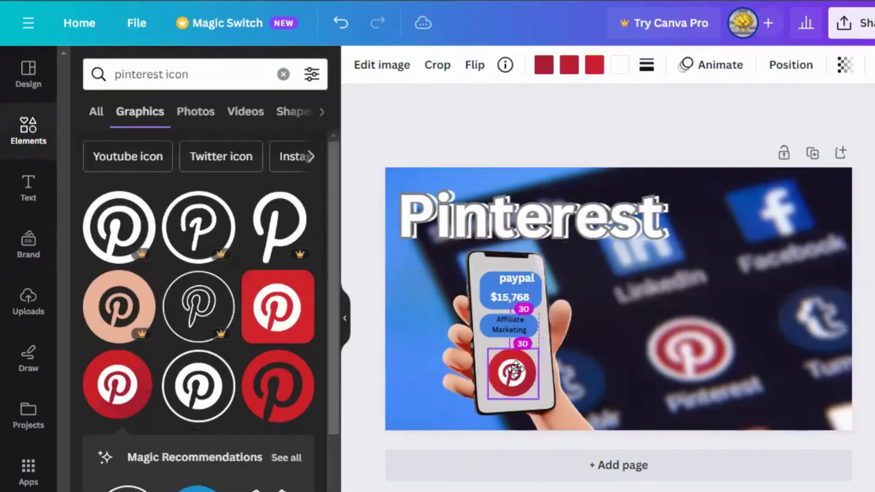
- Enlarge the Pinterest icon to about 160 by 160 and centre it on the phone screen below the blue shapes
left_click(501, 406)
left_click(519, 392)
left_click_drag(538, 399, 548, 402)
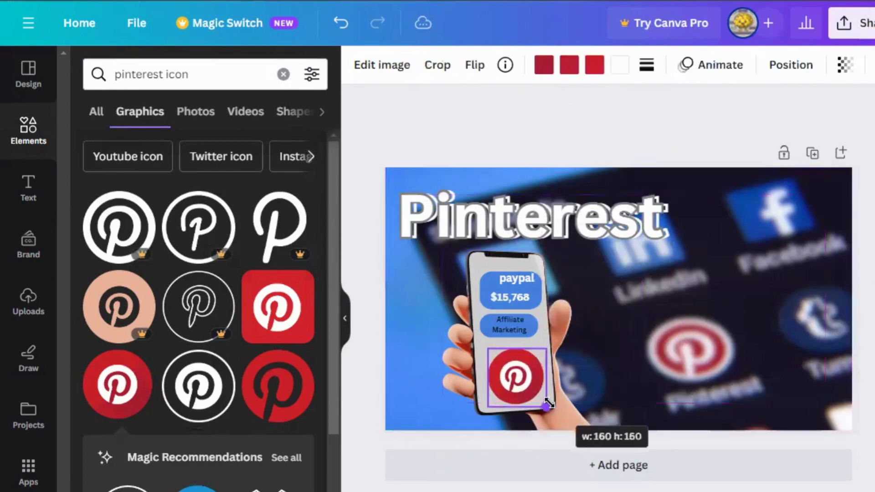
left_click(520, 371)
left_click(688, 357)
- Change the text color of "Affiliate Marketing" to white
left_click(507, 336)
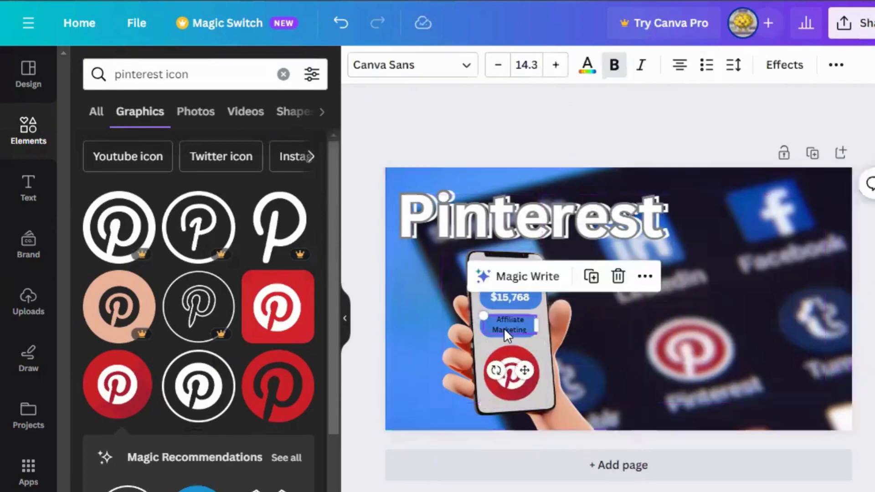
left_click(587, 64)
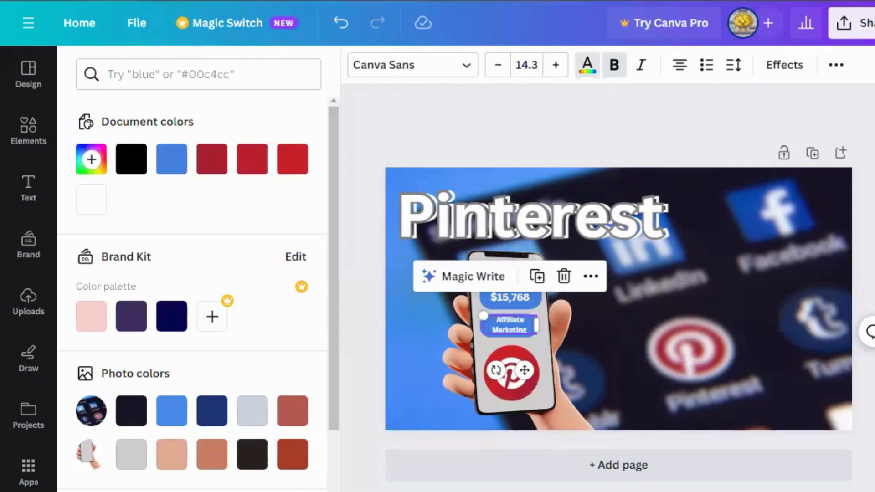
left_click(699, 323)
- Change the font of all text in the design to Archivo Black
left_click(511, 297)
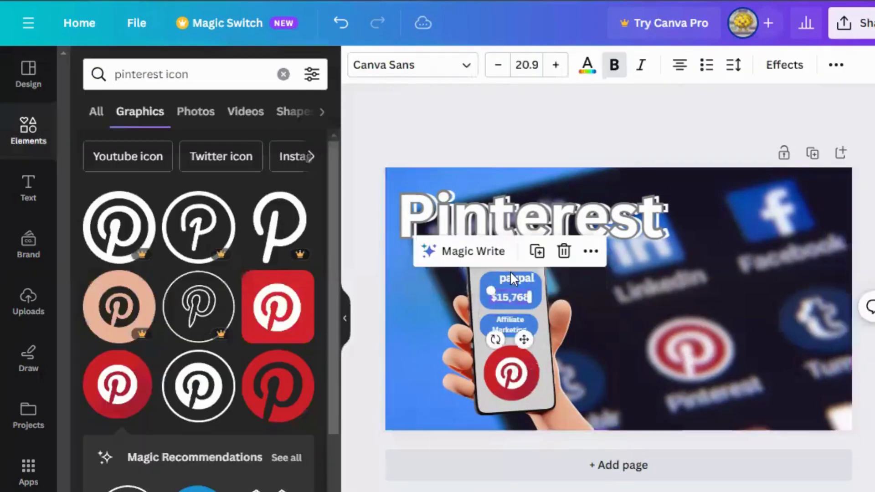
left_click(410, 69)
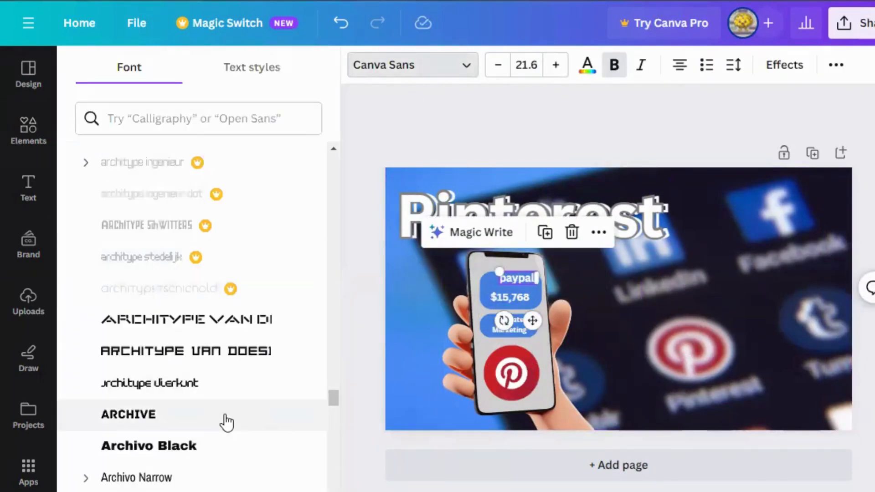
left_click(225, 445)
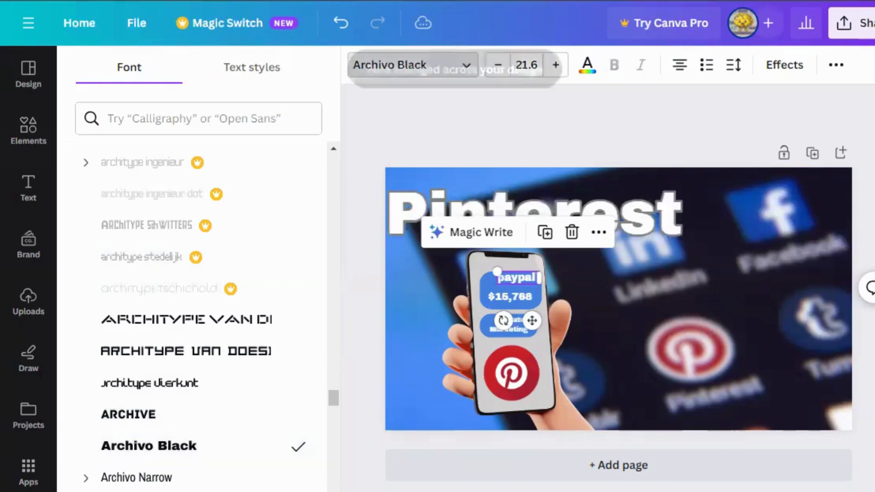
- Try the Glitch, Outline, Lift and other text effects on "paypal" and return its style to None
left_click(704, 303)
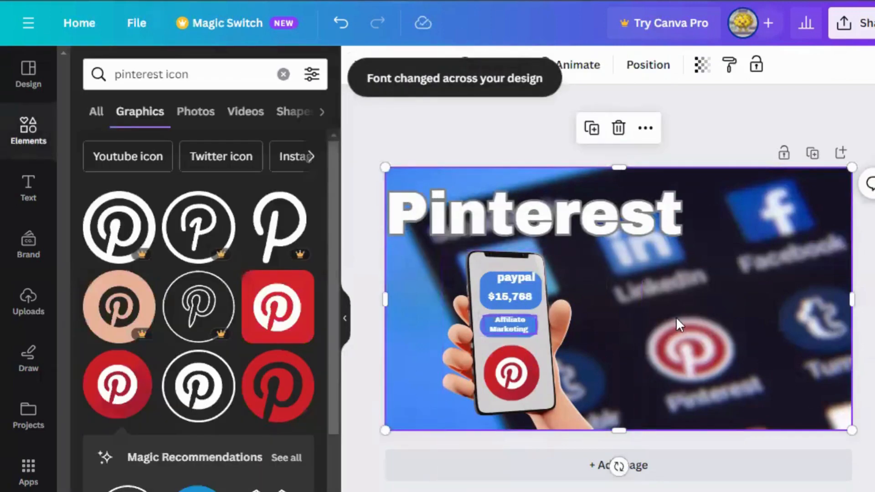
left_click(517, 289)
left_click(785, 64)
left_click(190, 382)
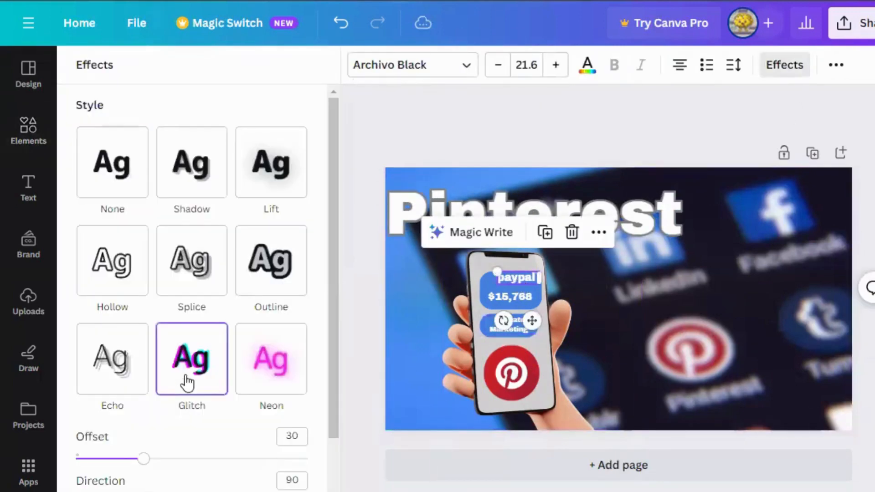
left_click(275, 288)
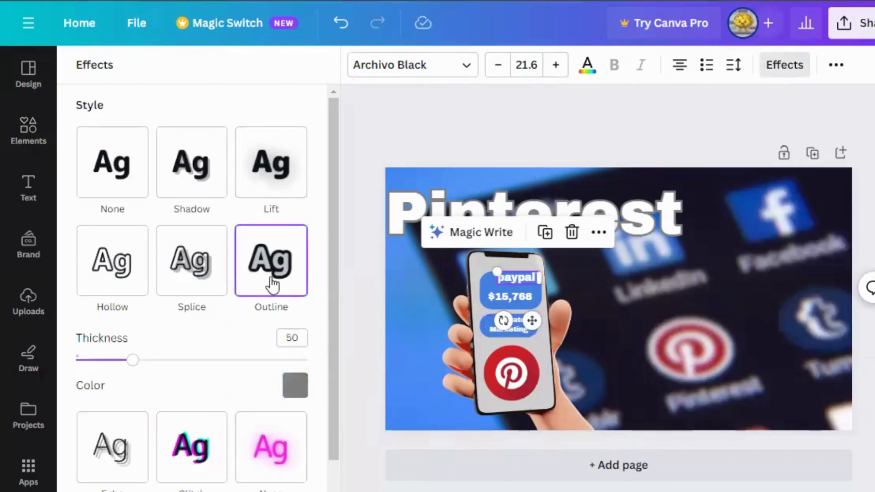
left_click(278, 193)
left_click(214, 169)
left_click(118, 187)
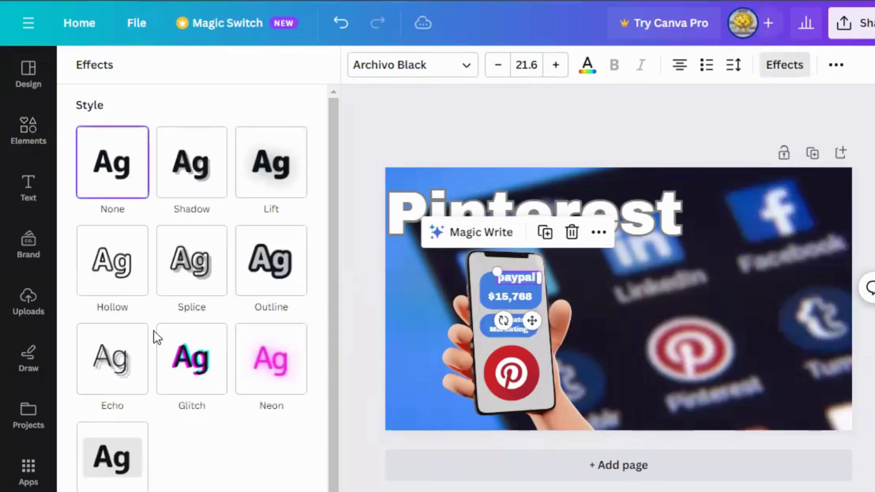
left_click(113, 362)
left_click(131, 303)
left_click(202, 420)
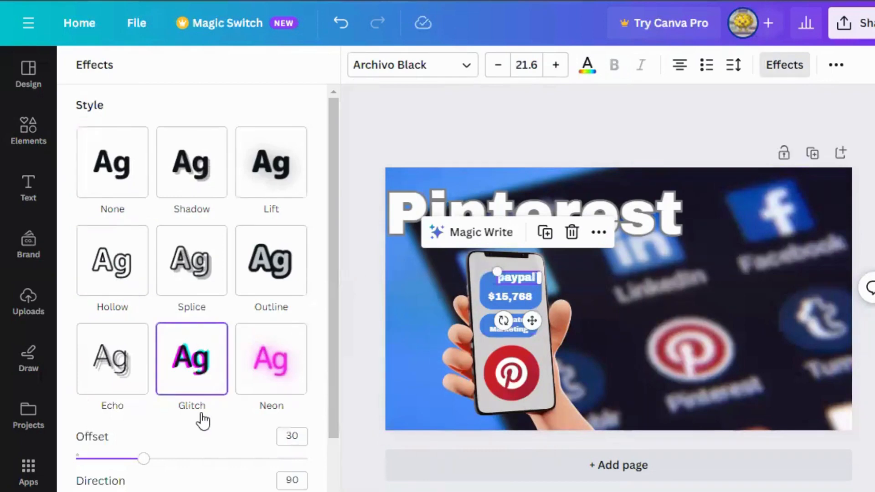
left_click(250, 377)
left_click(262, 282)
left_click(253, 207)
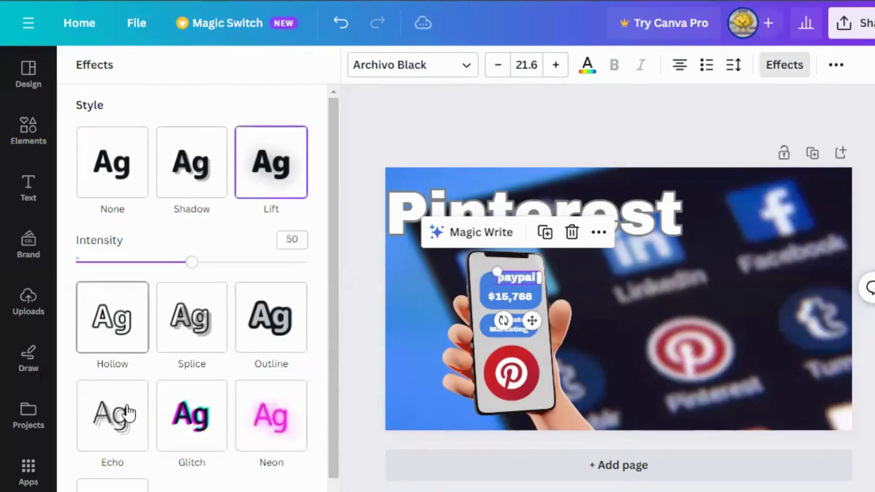
left_click(112, 162)
left_click(661, 353)
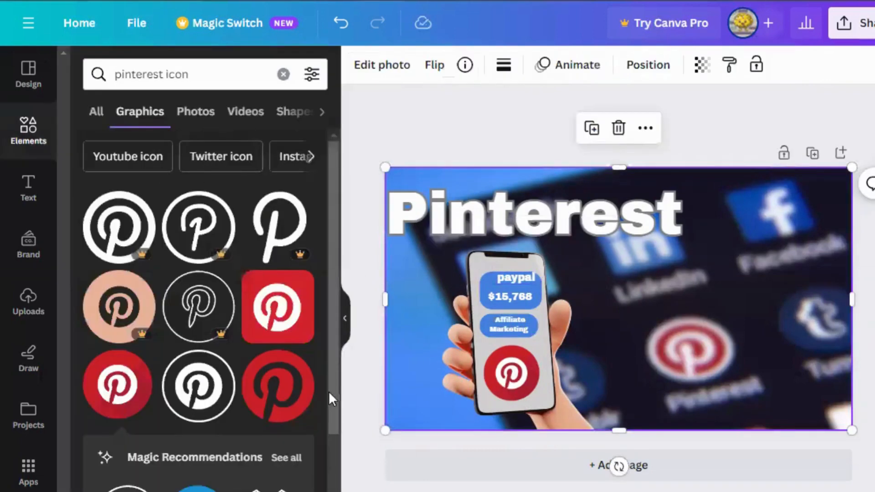
- Search the graphics for "paypal icon"
scroll(335, 433, "down", 3)
scroll(237, 228, "up", 3)
left_click(283, 74)
type("paypal")
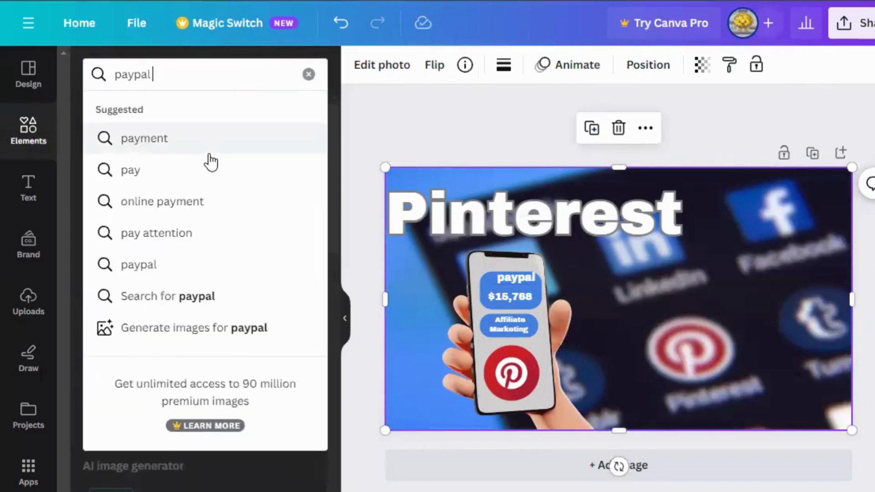
left_click(199, 202)
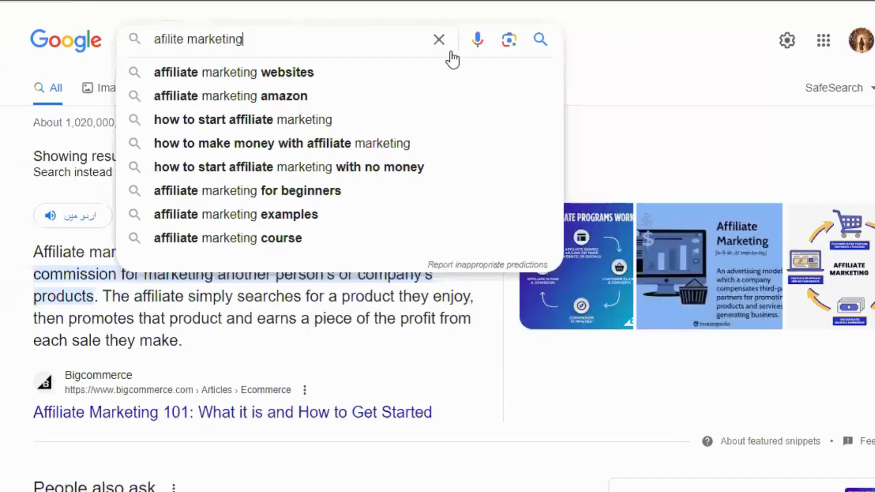
- Switch to Google and search the web for "paypal logo"
left_click(439, 39)
type("pa")
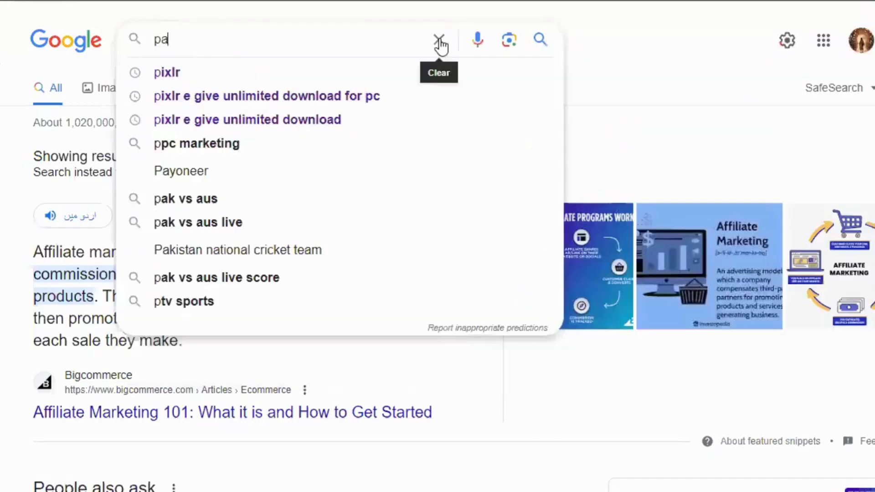
type("ypal logo")
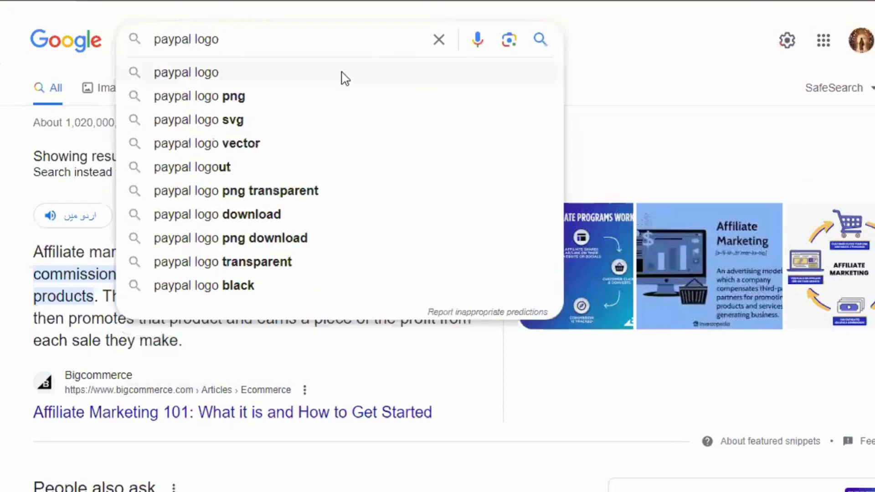
left_click(342, 73)
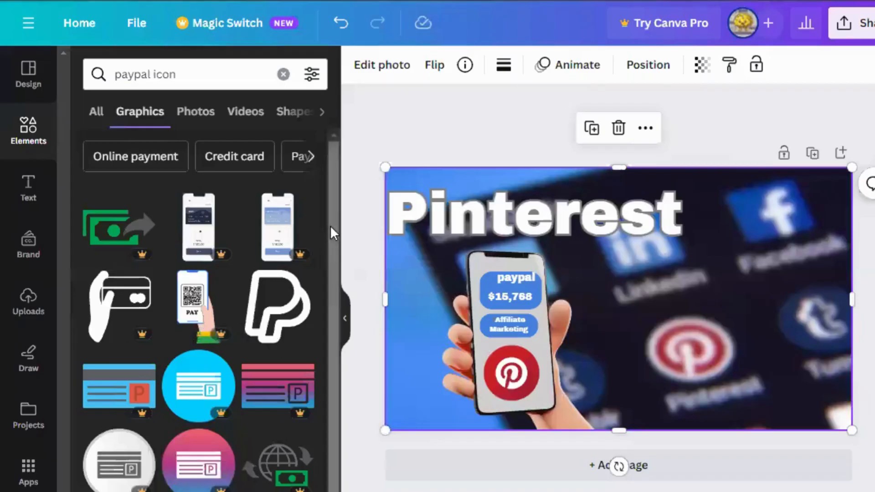
- Place the outlined PayPal icon on the phone's upper blue shape, small and directly in front of the "paypal" text
left_click_drag(330, 225, 336, 420)
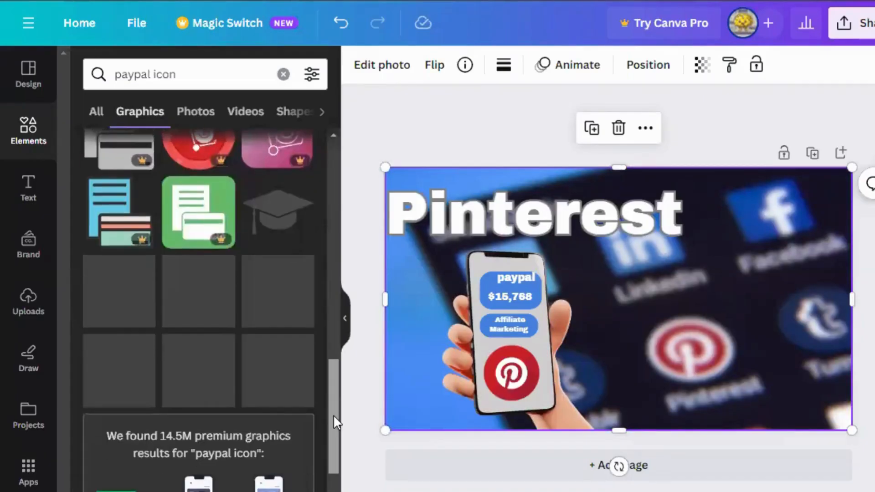
scroll(317, 389, "up", 15)
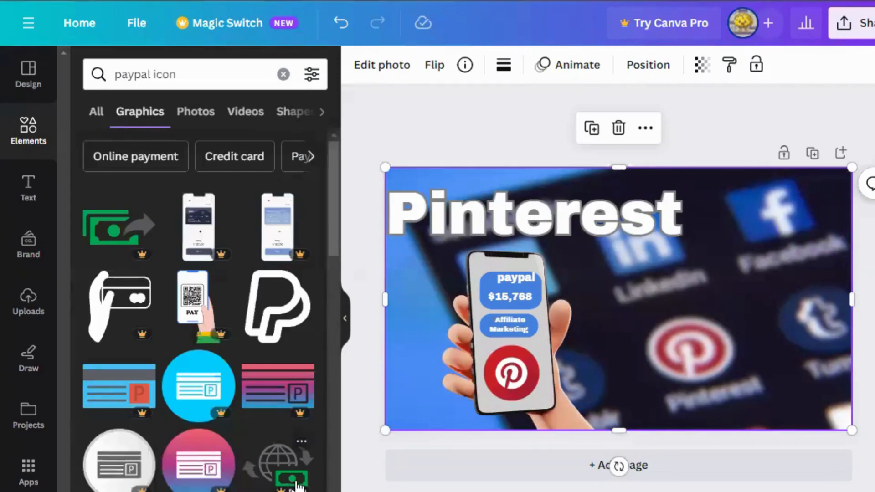
left_click(276, 328)
left_click_drag(664, 351, 487, 282)
left_click(543, 65)
left_click(171, 410)
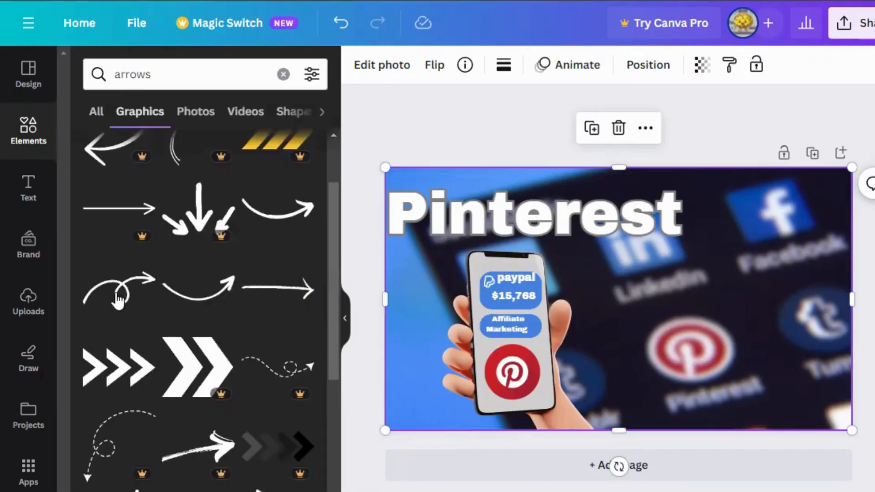
- Place the thick downward-curving arrow graphic between the phone and the background Pinterest icon, and scale it down slightly
left_click_drag(339, 353, 337, 413)
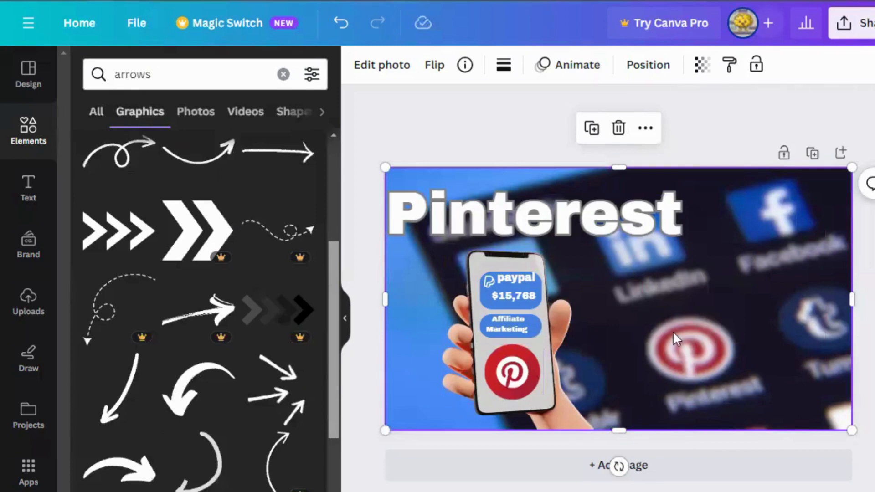
left_click_drag(677, 338, 651, 275)
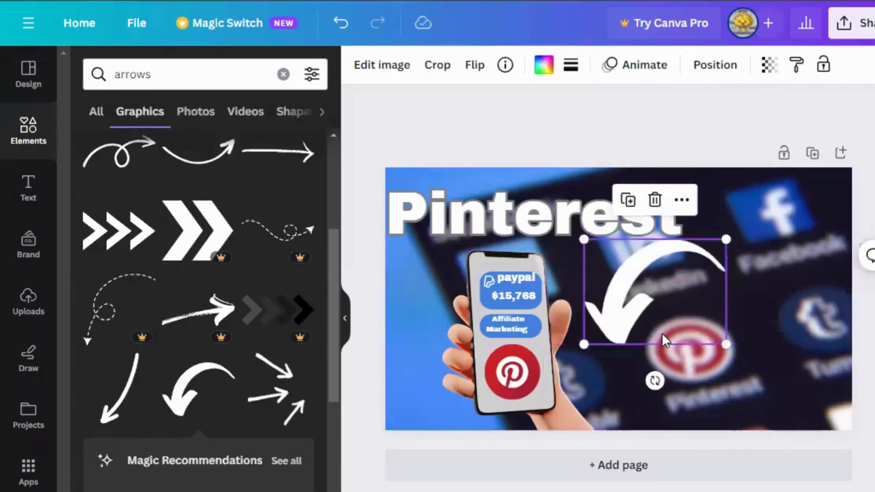
left_click_drag(726, 344, 697, 322)
left_click_drag(638, 274, 641, 283)
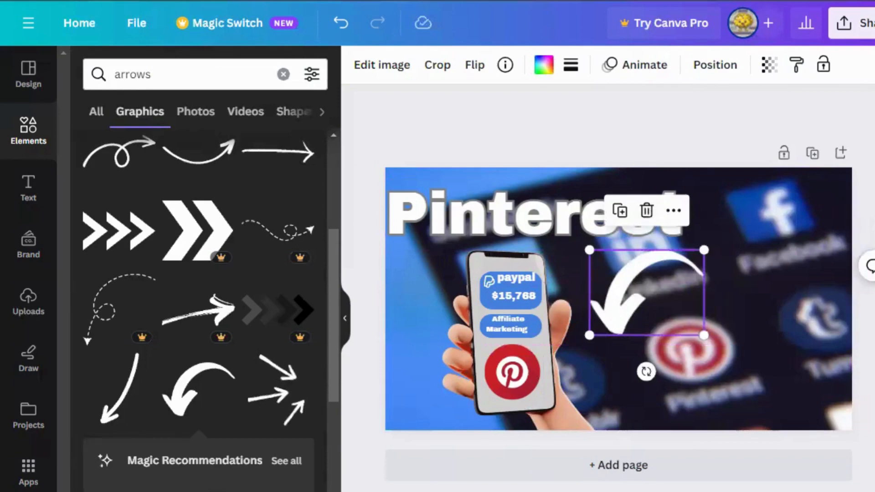
- Try flipping the thick curved arrow horizontally and vertically, and remove it from the design
left_click(484, 65)
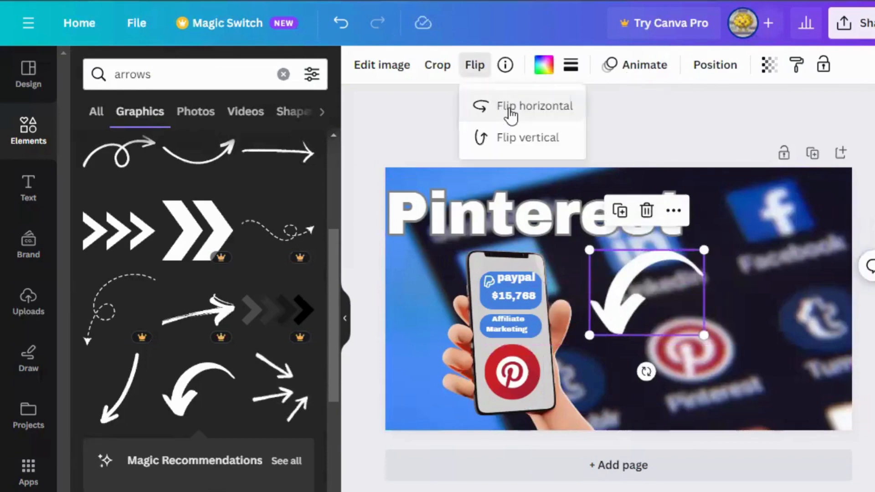
left_click(501, 106)
left_click(514, 138)
left_click(514, 138)
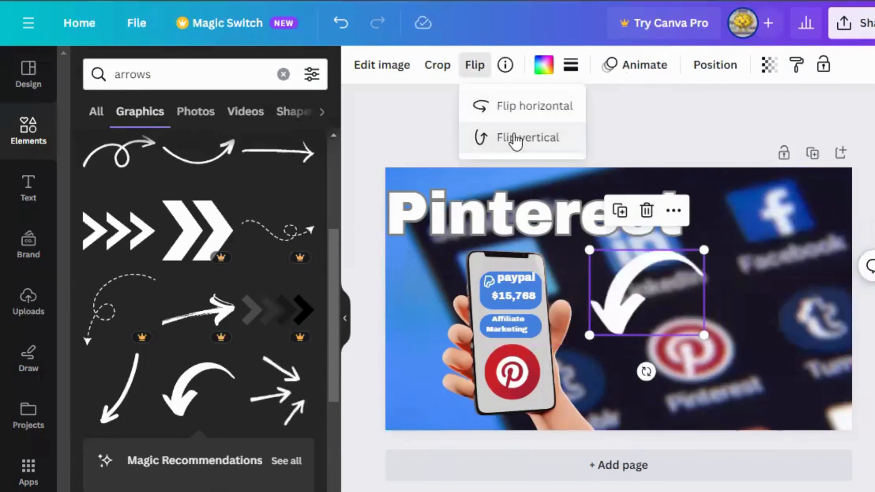
mouse_move(632, 283)
left_mouse_down()
mouse_move(615, 283)
mouse_move(627, 279)
left_mouse_up()
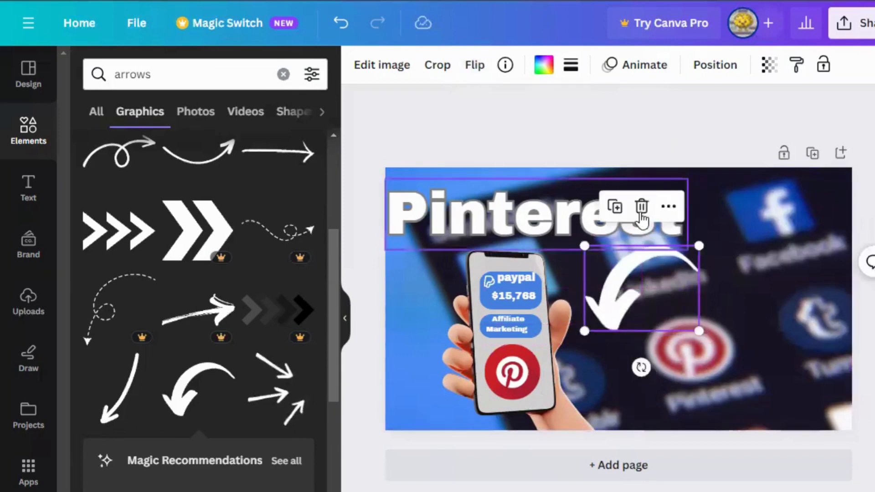
key("Delete")
key("ctrl+z")
- Flip the curved brush arrow so it points at the phone, scale it down and place it beside the phone's upper half
left_click(474, 66)
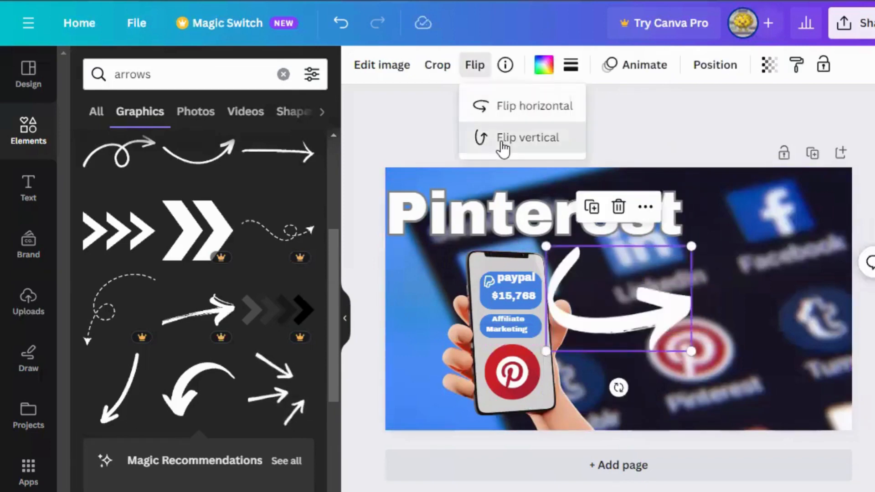
left_click(504, 138)
left_click(504, 139)
left_click_drag(692, 351, 683, 322)
left_click_drag(656, 272, 657, 284)
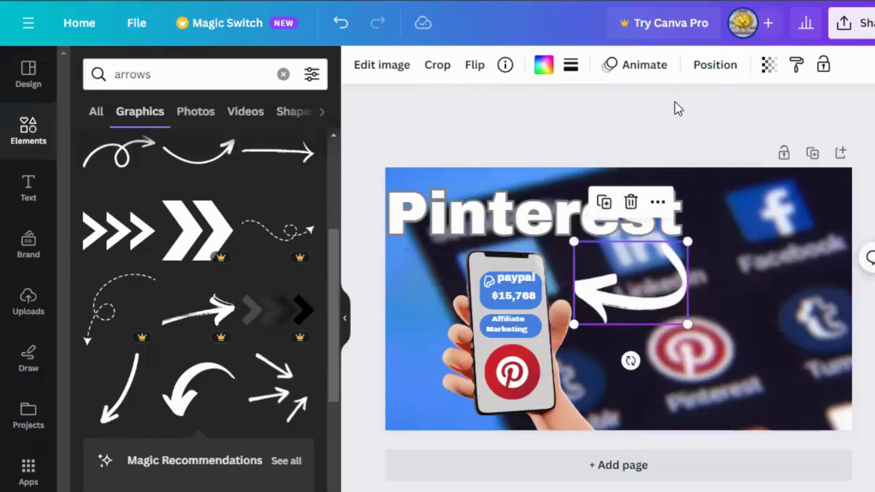
- Try blue, black and light grey as the arrow's color and set it back to white
left_click(543, 65)
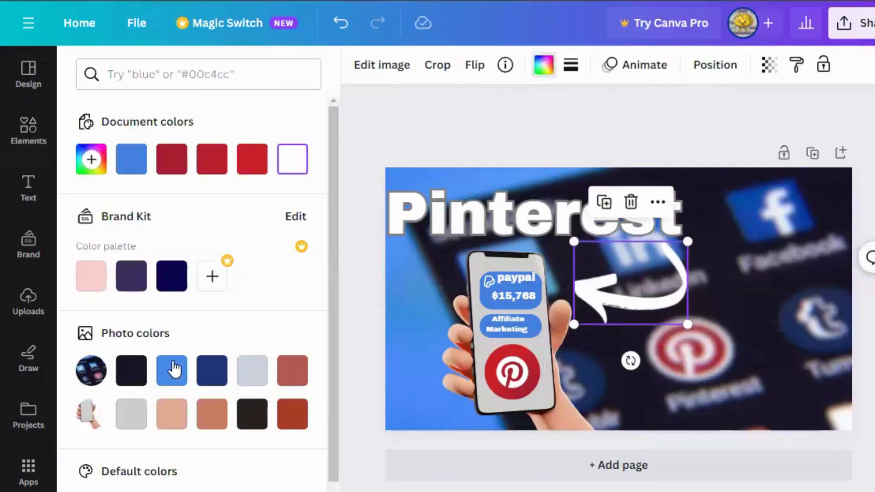
left_click(172, 369)
left_click(131, 370)
left_click(252, 370)
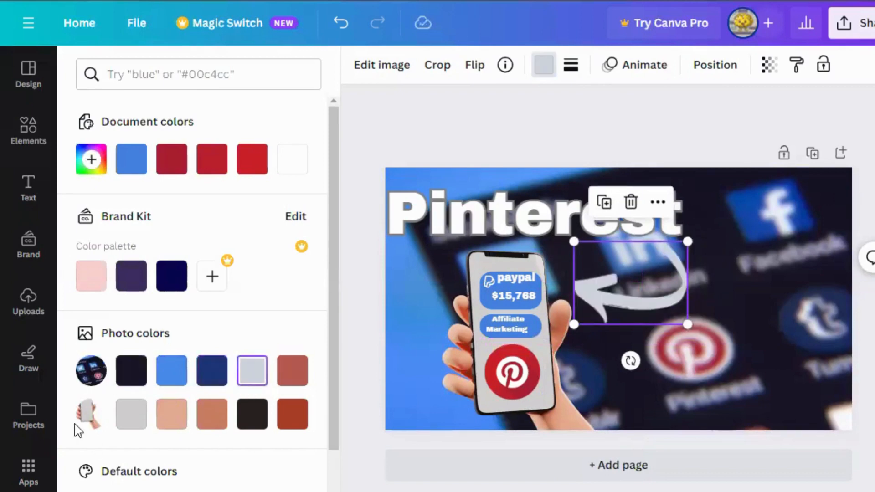
left_click(293, 159)
left_click(602, 128)
left_click(660, 136)
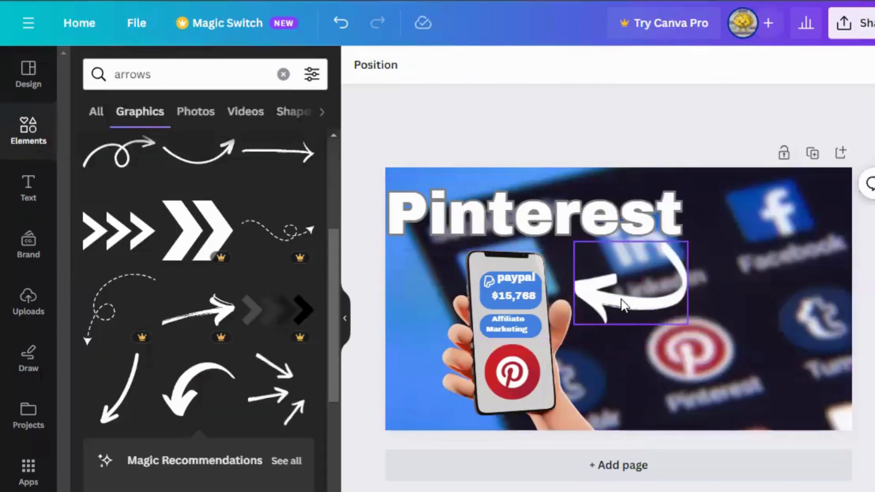
left_click(619, 300)
left_click(589, 111)
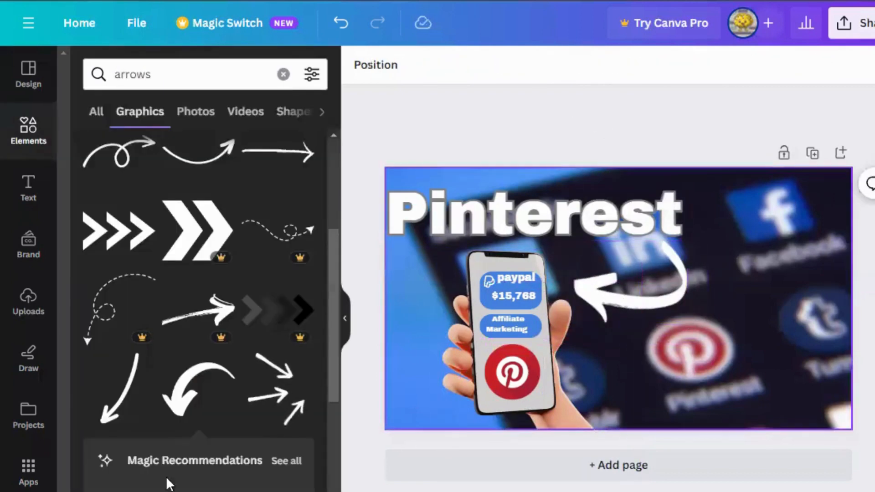
- Place the uploaded dollar bills left of the phone and the pointing woman, enlarged, on the right, and nudge the heading upward
left_click(28, 309)
left_click_drag(121, 256, 414, 328)
left_click_drag(619, 214, 620, 206)
left_click(697, 134)
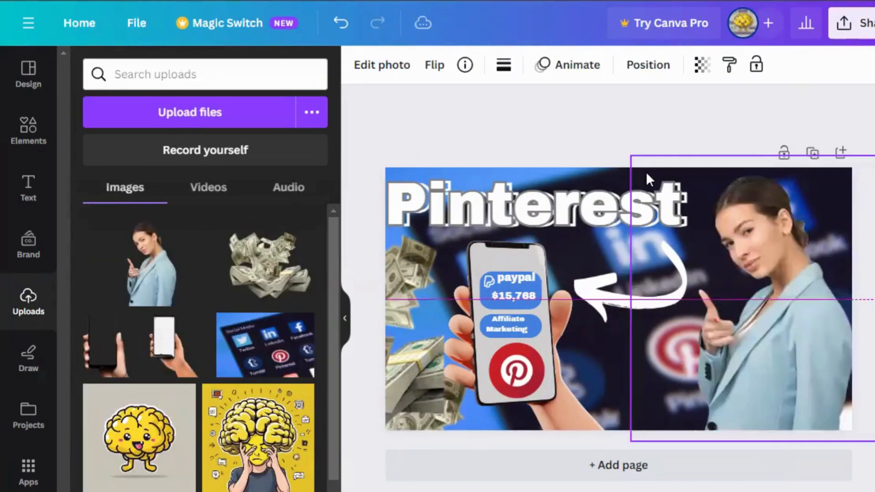
left_click_drag(631, 156, 614, 138)
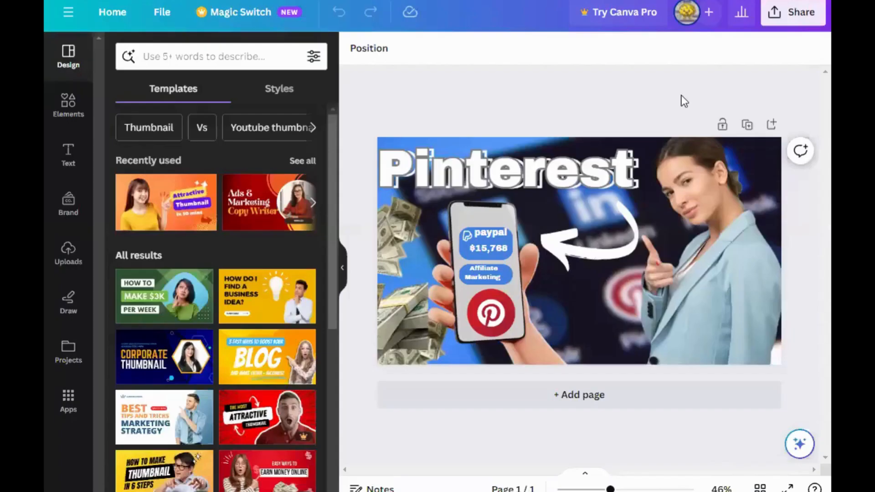
- Duplicate the woman's photo onto the left part of the thumbnail and select the original on the right
left_click(704, 281)
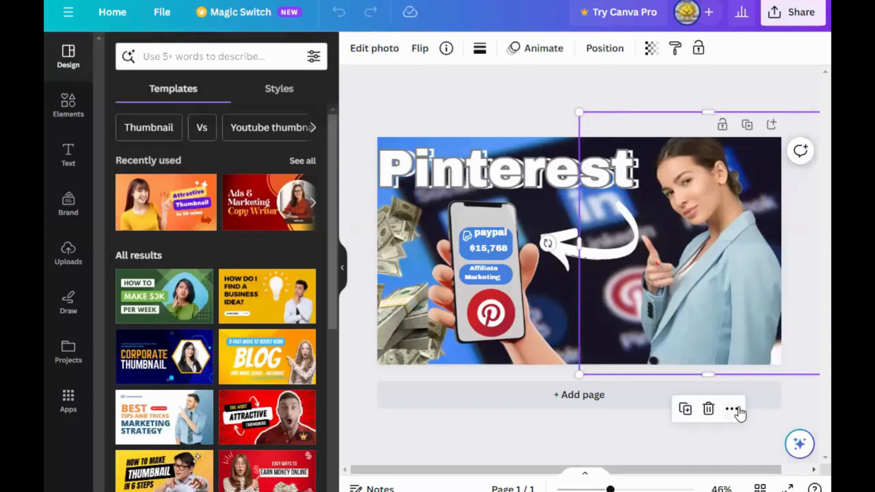
left_click(738, 413)
left_click(683, 175)
left_click(793, 307)
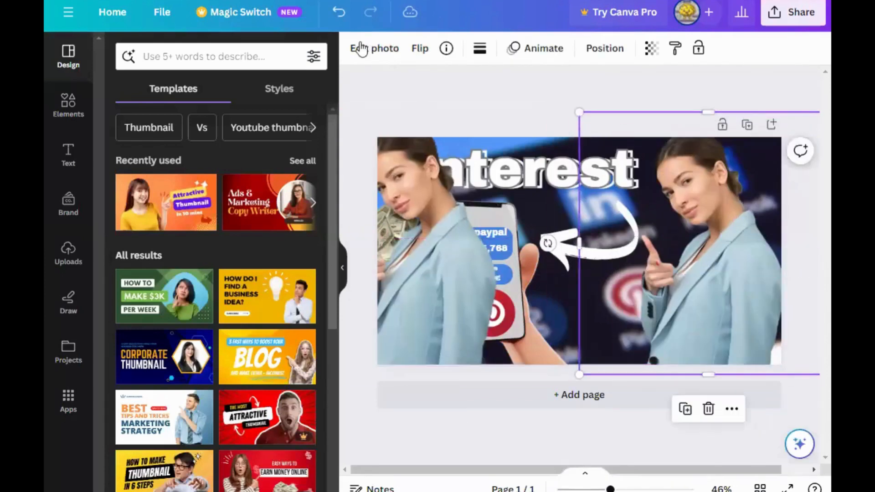
- Set the brightness, contrast and whites of the woman's photo on the right to 100
left_click_drag(330, 135, 331, 182)
left_click_drag(210, 268, 311, 269)
left_click_drag(333, 267, 334, 315)
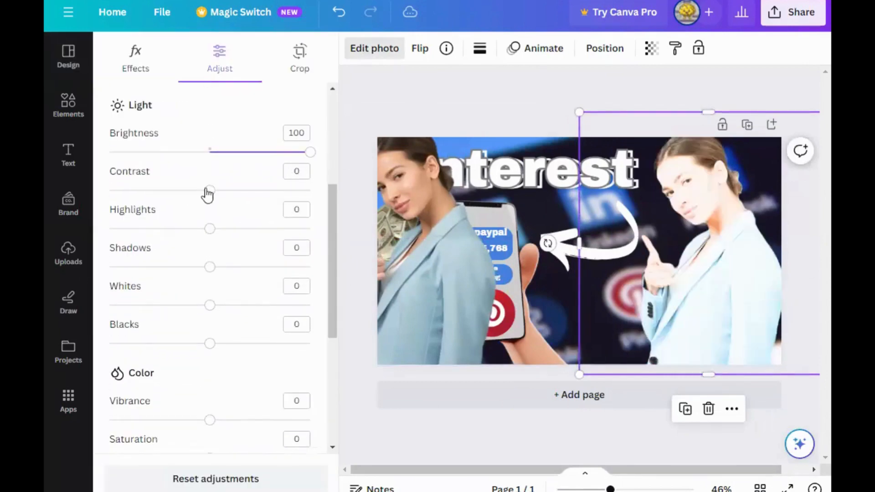
left_click_drag(210, 190, 311, 192)
left_click_drag(210, 306, 312, 306)
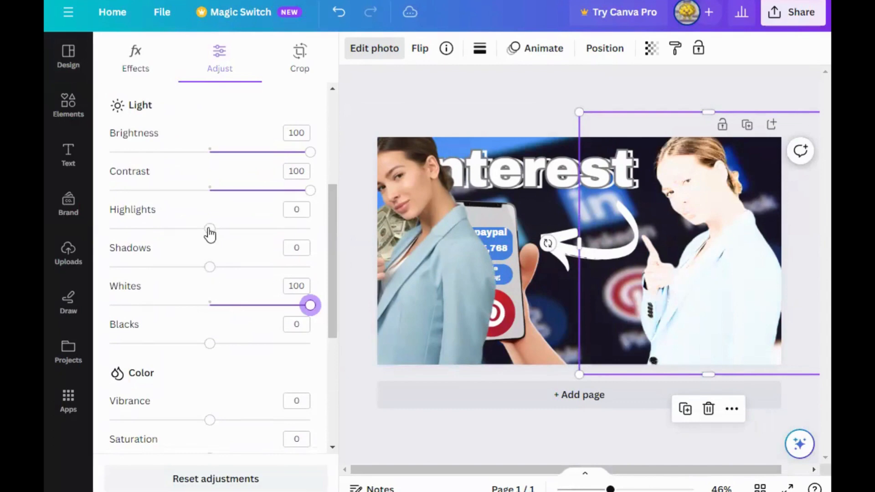
- Raise the right photo's highlights and shadows to 100 and lower its blacks to -96, making it a white silhouette
left_click_drag(210, 229, 311, 229)
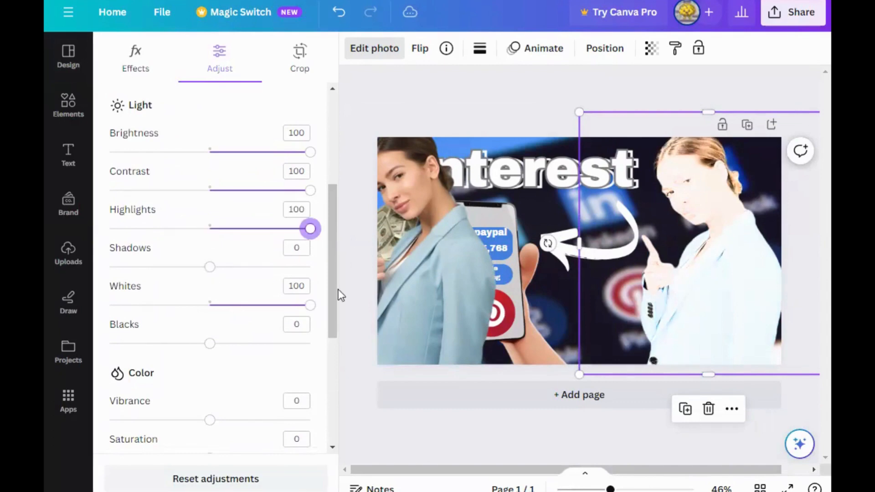
key("ctrl+z")
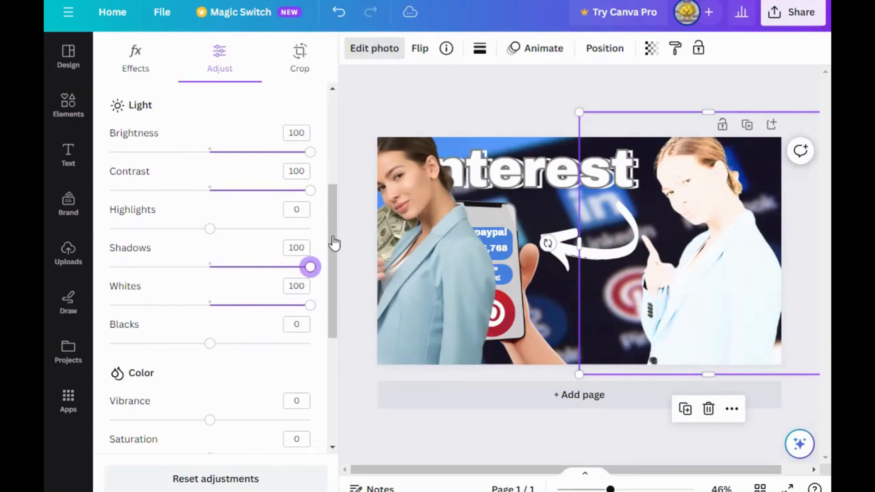
scroll(210, 345, "down", 3)
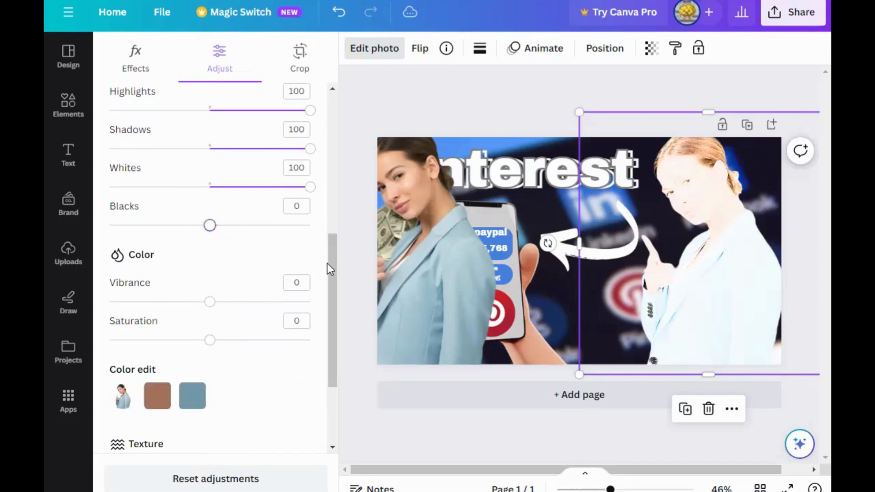
left_click_drag(210, 225, 114, 226)
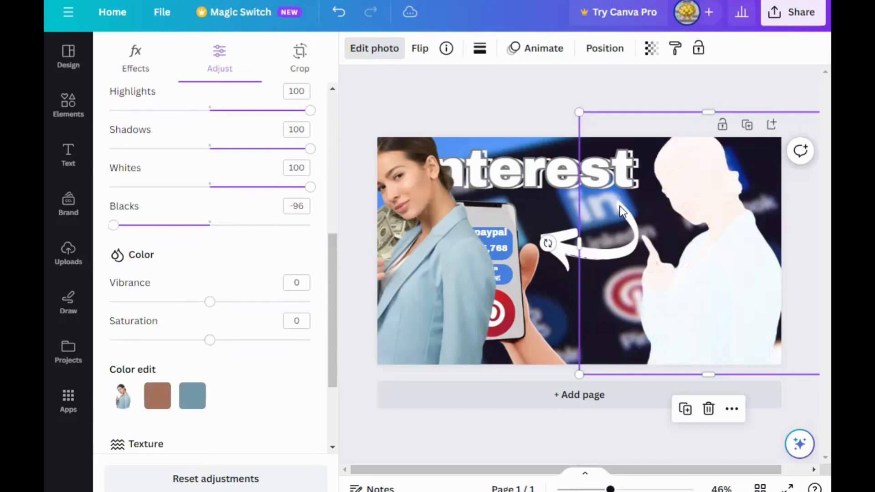
- Align the unedited photo of the woman over the white silhouette so a thin white outline surrounds her
left_click(524, 113)
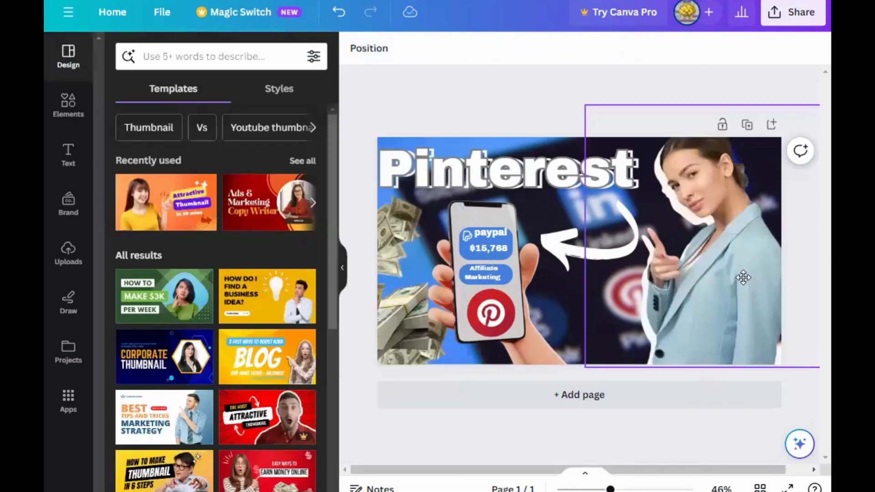
left_click_drag(743, 277, 746, 281)
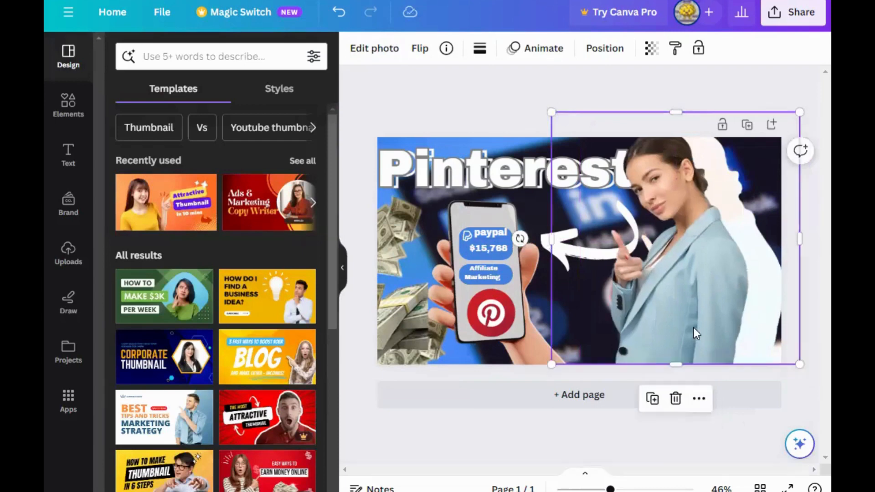
left_click_drag(720, 326, 724, 326)
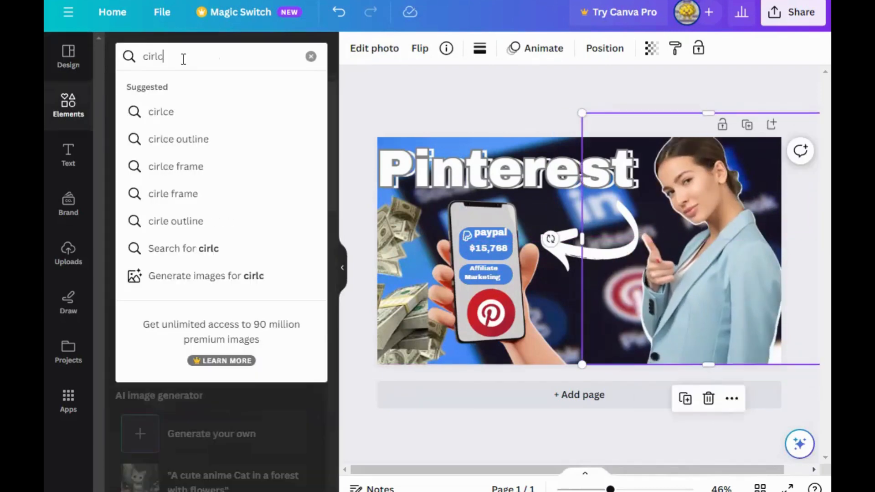
- Search the graphic elements for "circle gradient"
type("e gr")
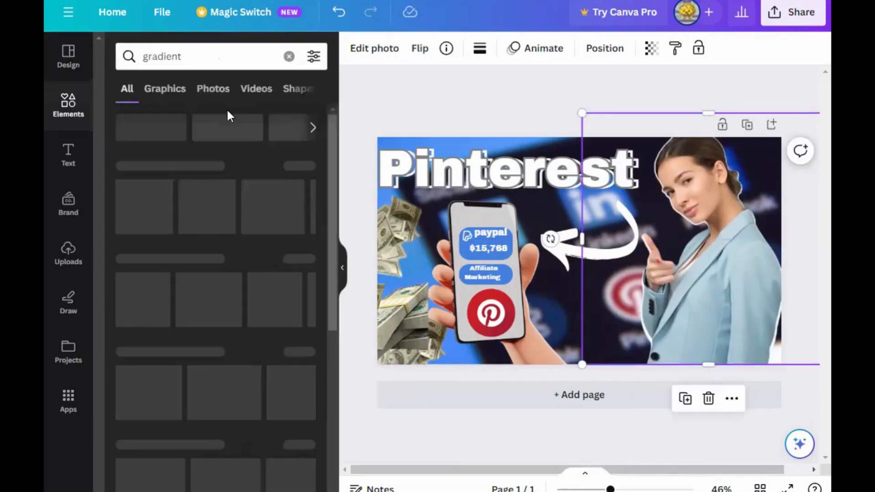
left_click(142, 56)
type("cir")
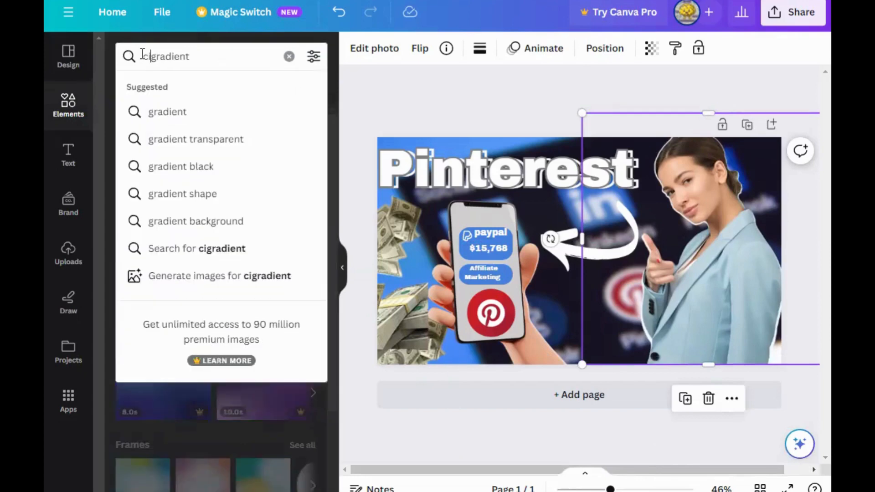
type("cle")
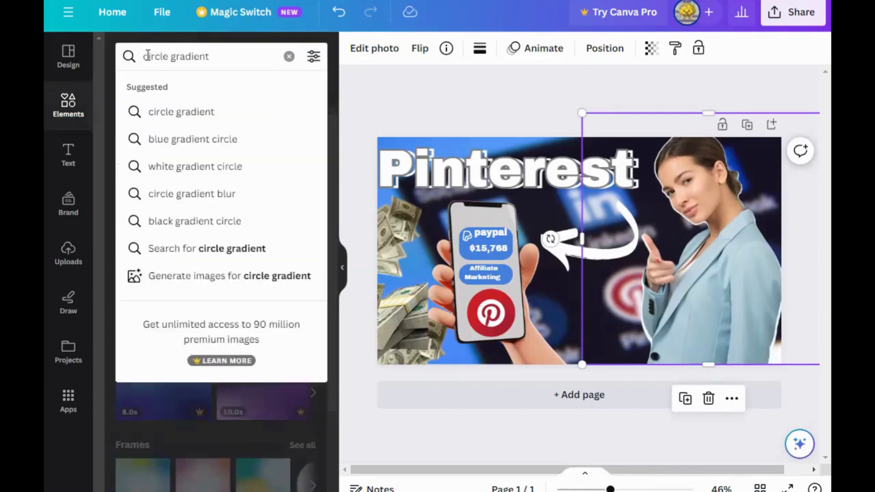
key("Return")
- Add the blurred yellow circle gradient from the results and place it over the woman's upper body
scroll(321, 355, "down", 10)
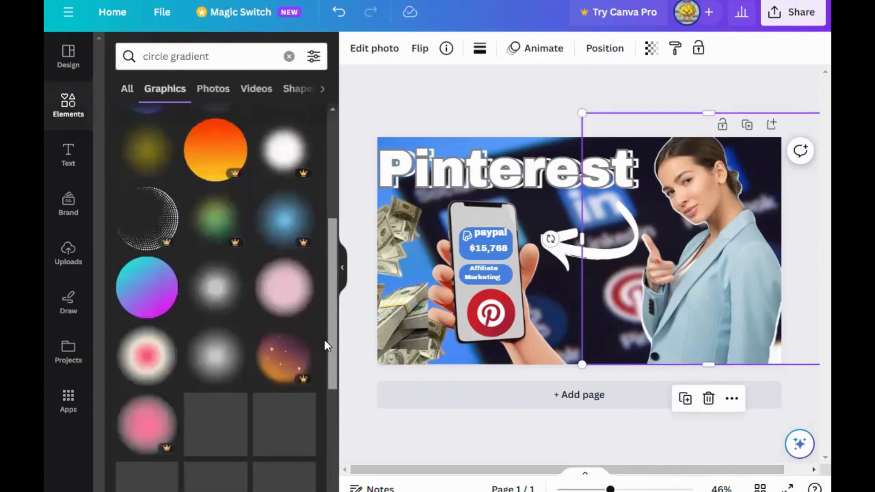
scroll(315, 410, "down", 4)
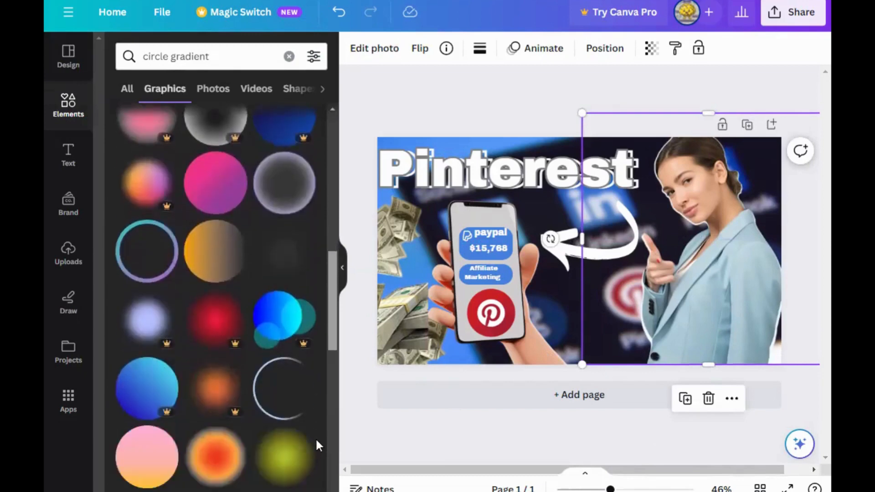
scroll(322, 261, "up", 20)
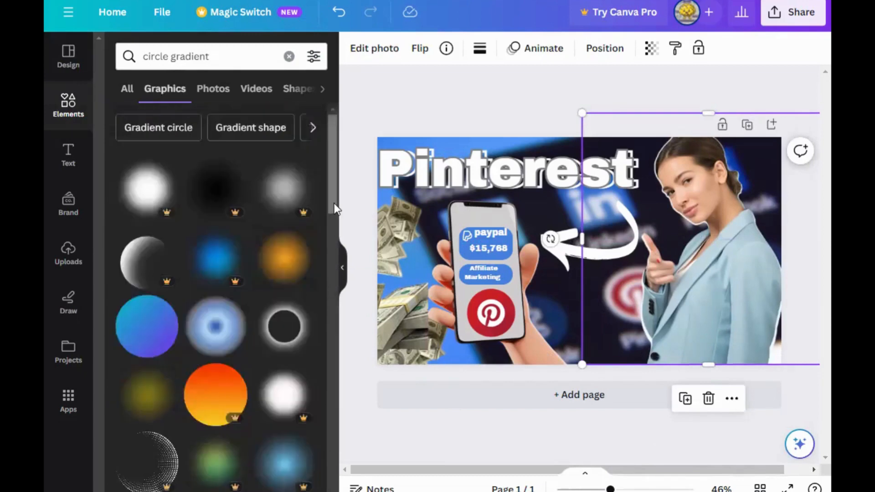
scroll(334, 203, "down", 3)
left_click(143, 264)
left_click_drag(581, 268, 706, 277)
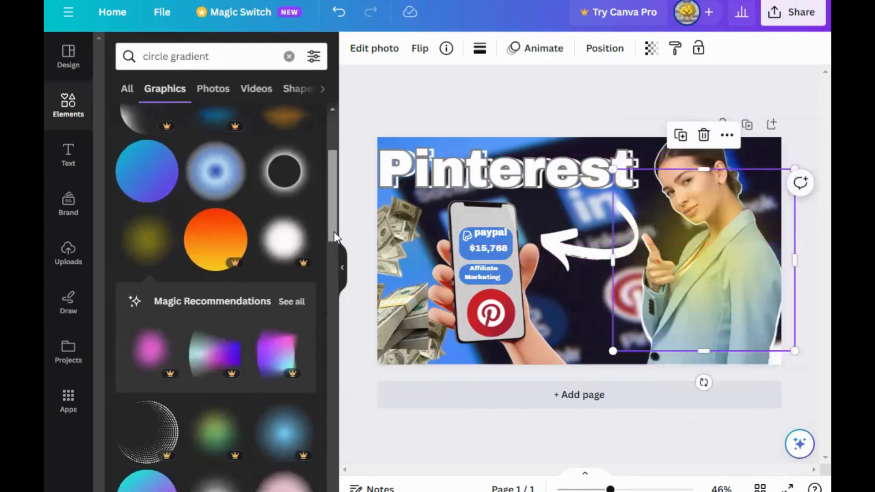
- Try a blurred dark grey circle gradient over the woman's lower jacket and delete it
left_click_drag(335, 231, 337, 318)
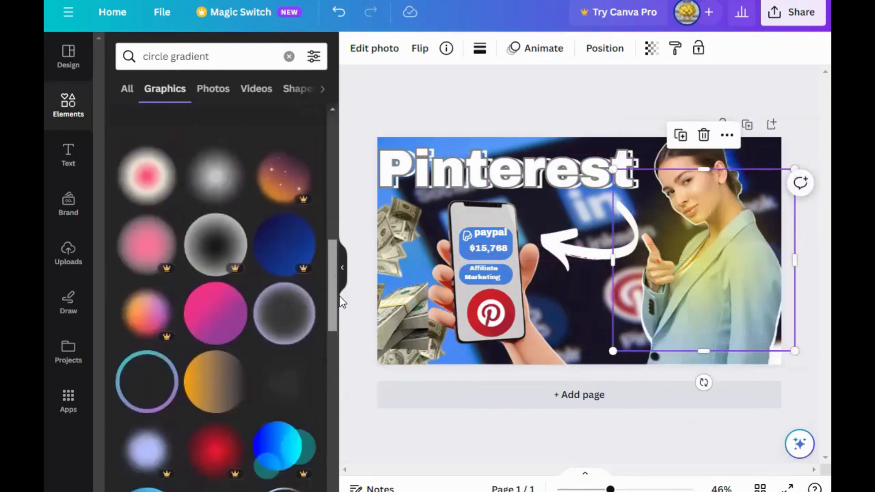
scroll(280, 377, "down", 1)
left_click_drag(279, 377, 689, 353)
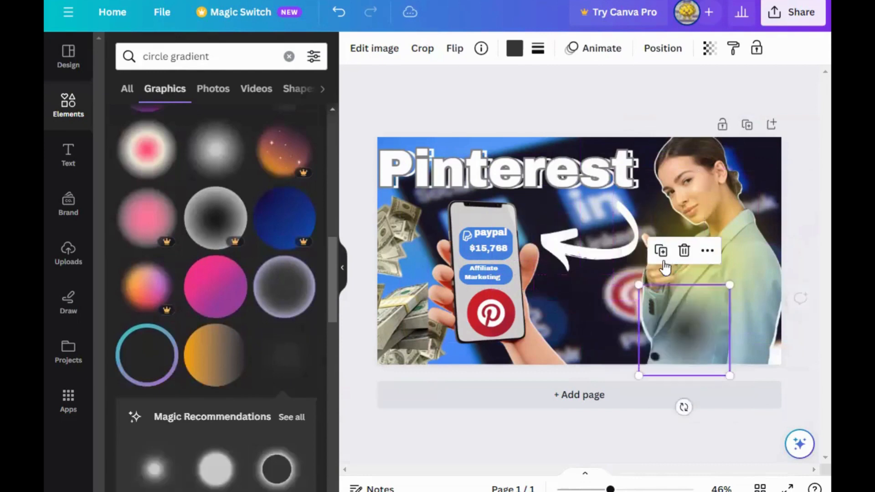
left_click(684, 251)
- Reposition and resize the yellow gradient around the woman and bring her photo to the front of it
left_click_drag(706, 323, 711, 258)
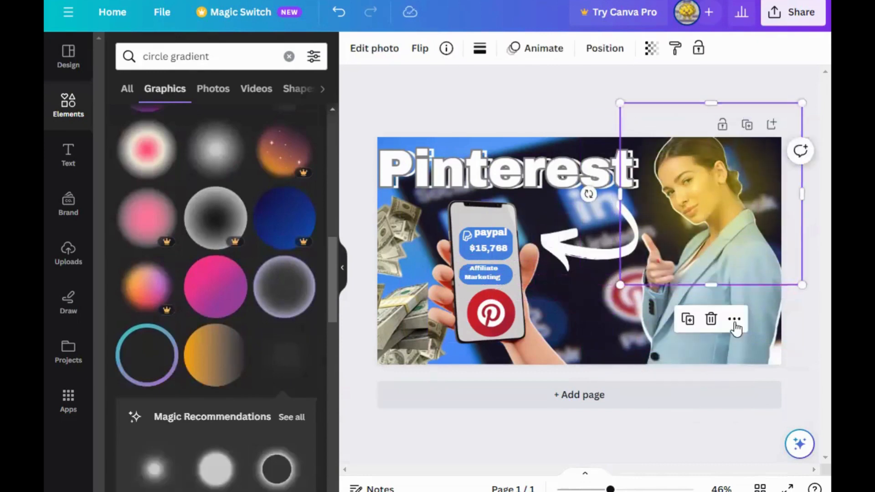
scroll(280, 235, "up", 5)
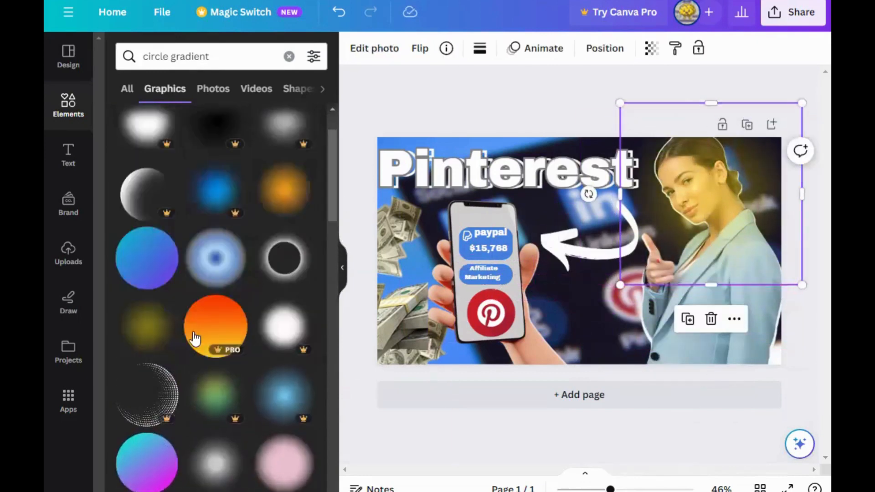
left_click_drag(771, 189, 654, 356)
left_click_drag(738, 431, 682, 371)
left_click_drag(601, 322, 670, 265)
left_click(739, 255)
key("ctrl+alt+]")
- Add a second yellow circle gradient, shrink it, place it near the woman's neck and send it backward behind her photo
left_click(147, 327)
left_click_drag(605, 279, 659, 369)
left_click_drag(722, 430, 617, 324)
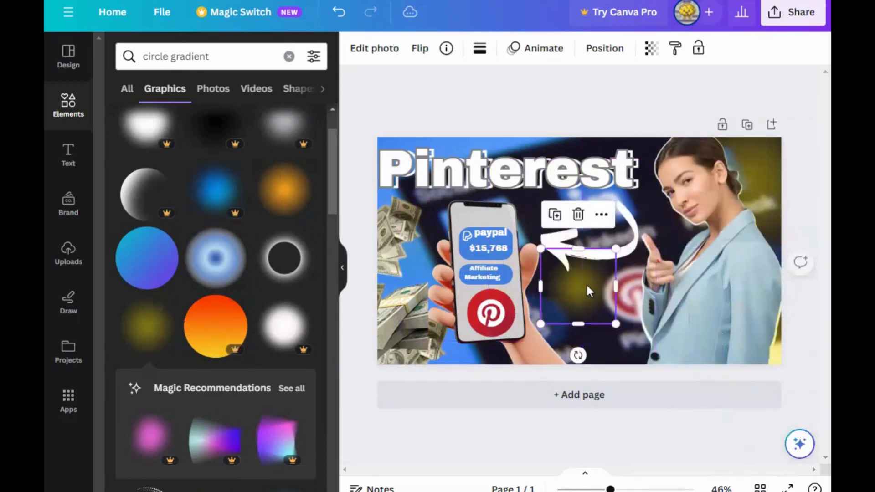
left_click_drag(588, 291, 692, 229)
right_click(692, 231)
mouse_move(679, 246)
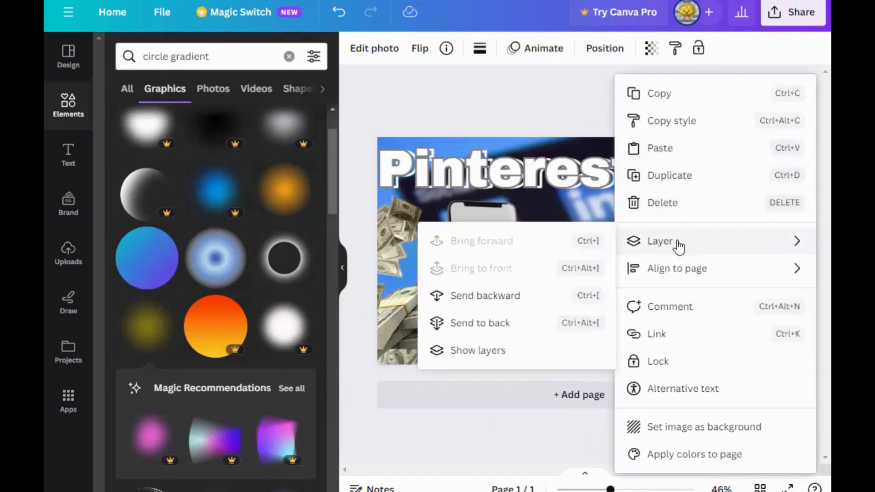
left_click(521, 296)
left_click(756, 94)
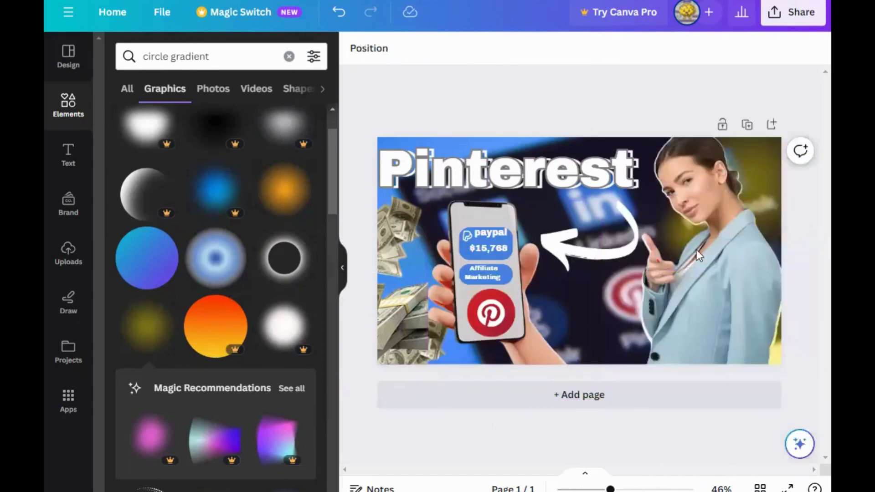
- Add a third, smaller yellow circle gradient at the woman's lower sleeve, send it backward behind her, and hide the side panel
left_click_drag(134, 326, 651, 324)
left_click_drag(741, 413, 644, 319)
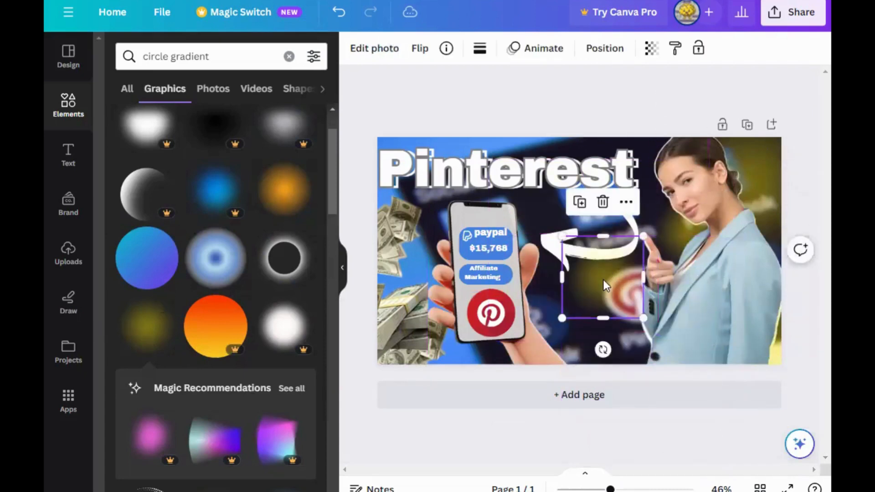
left_click_drag(604, 277, 646, 353)
left_click(671, 276)
mouse_move(670, 242)
left_click(513, 297)
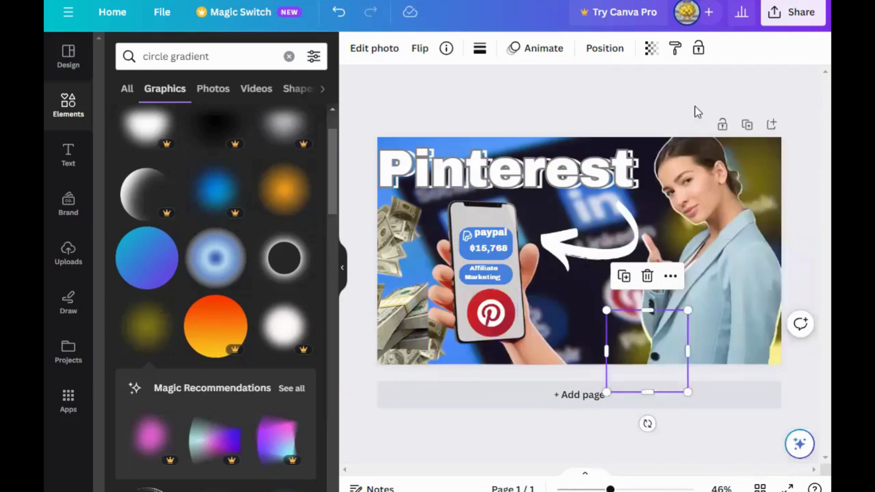
left_click(695, 107)
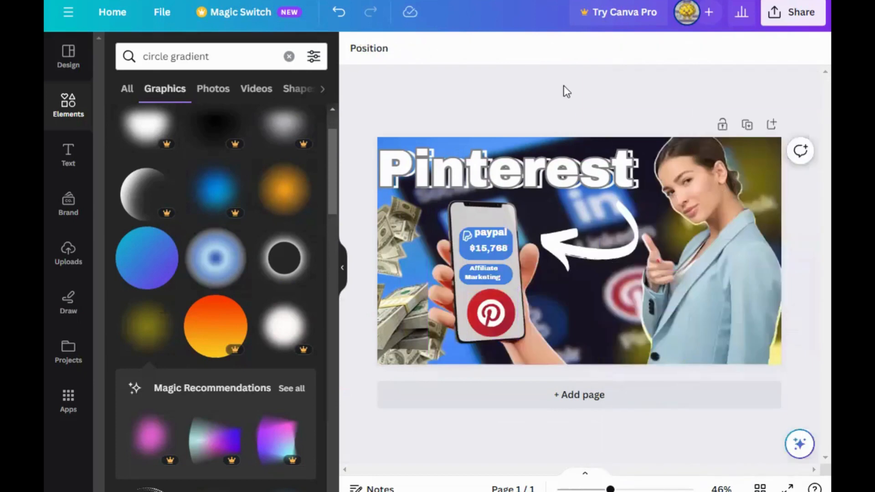
left_click(343, 272)
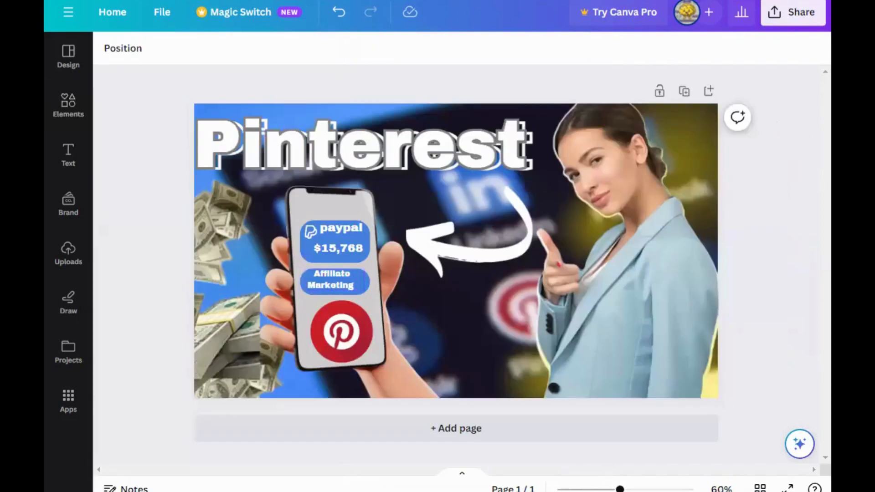